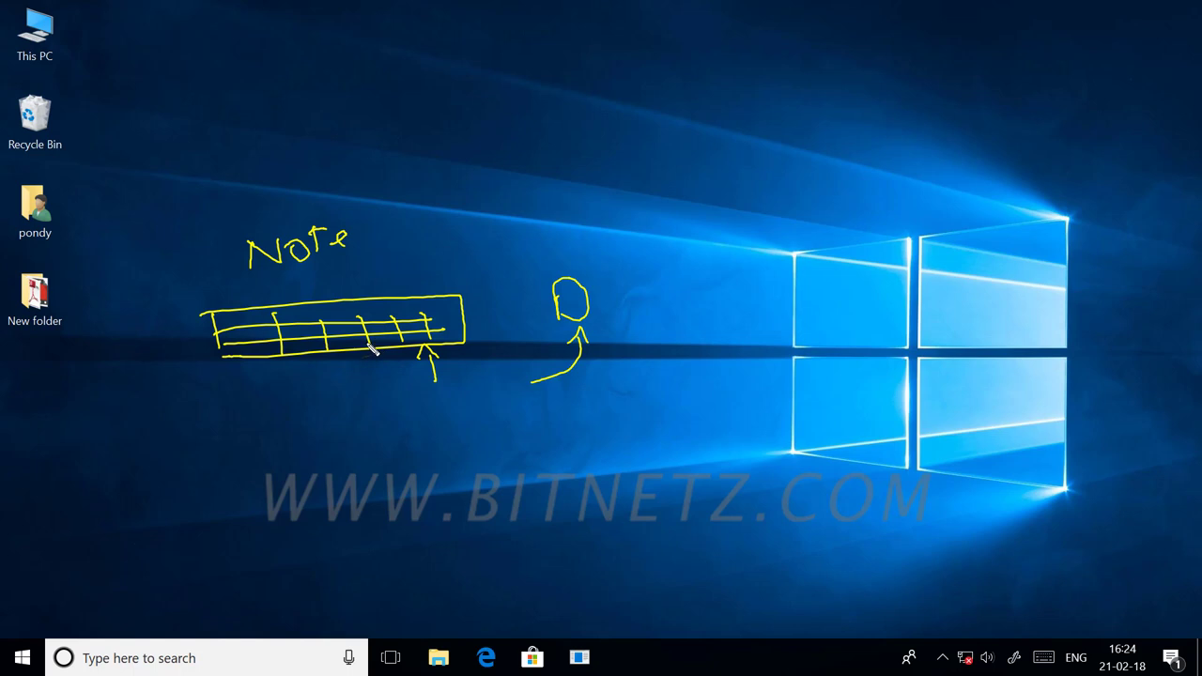
# Underline and tick the handwritten word Note, write Paint above the D sketch, add small marks, and erase all desktop annotations
pyautogui.moveTo(274, 276); pyautogui.dragTo(349, 270)
pyautogui.moveTo(318, 282)
pyautogui.mouseDown()
pyautogui.moveTo(328, 291)
pyautogui.moveTo(357, 275)
pyautogui.mouseUp()
pyautogui.moveTo(529, 249)
pyautogui.mouseDown()
pyautogui.moveTo(529, 231)
pyautogui.moveTo(598, 240)
pyautogui.moveTo(607, 210)
pyautogui.moveTo(651, 212)
pyautogui.mouseUp()
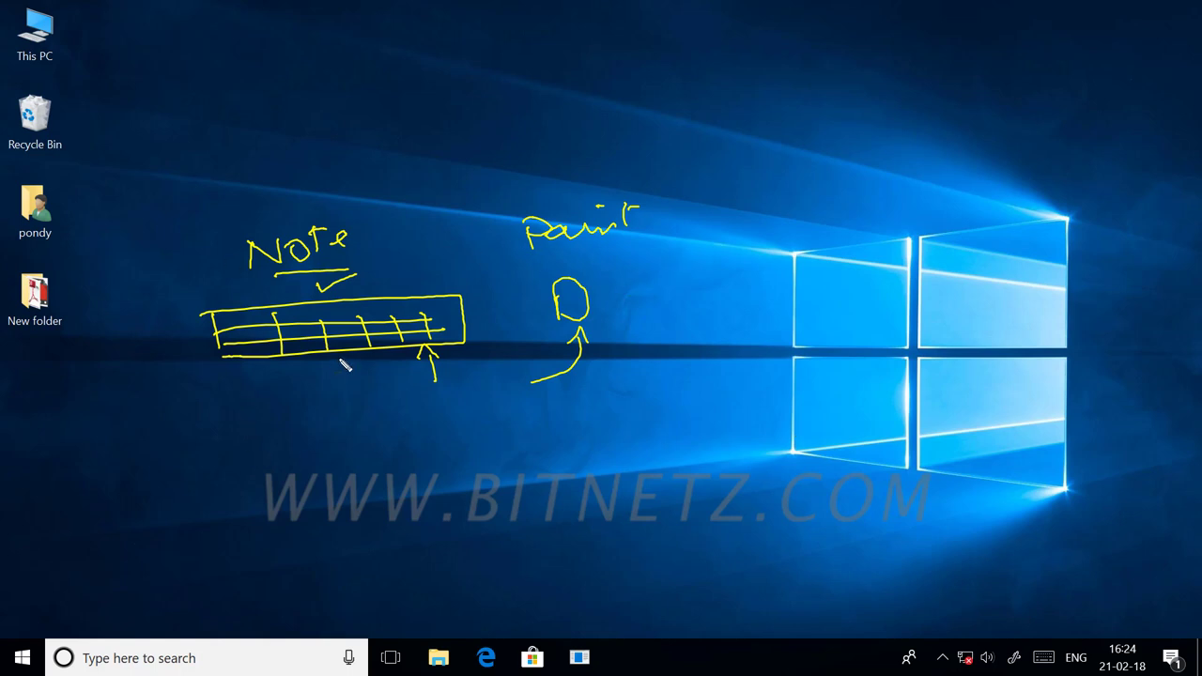
pyautogui.moveTo(342, 364)
pyautogui.mouseDown()
pyautogui.moveTo(357, 369)
pyautogui.moveTo(350, 378)
pyautogui.mouseUp()
pyautogui.click(366, 394)
pyautogui.moveTo(571, 387); pyautogui.dragTo(577, 406)
pyautogui.click(574, 413)
pyautogui.press('e')
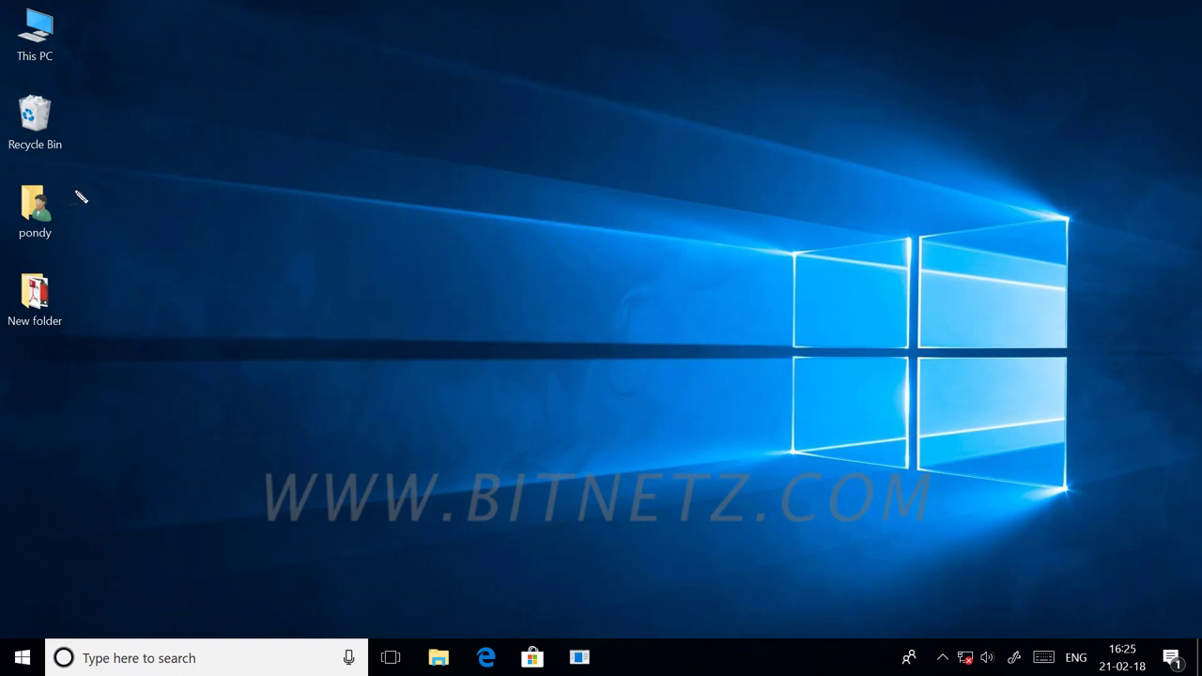
# Mark the screen's upper edge and the taskbar with drawn arrows and leave the drawing mode
pyautogui.moveTo(556, 26)
pyautogui.mouseDown()
pyautogui.moveTo(548, 3)
pyautogui.moveTo(522, 19)
pyautogui.moveTo(573, 13)
pyautogui.mouseUp()
pyautogui.moveTo(646, 575); pyautogui.dragTo(646, 623)
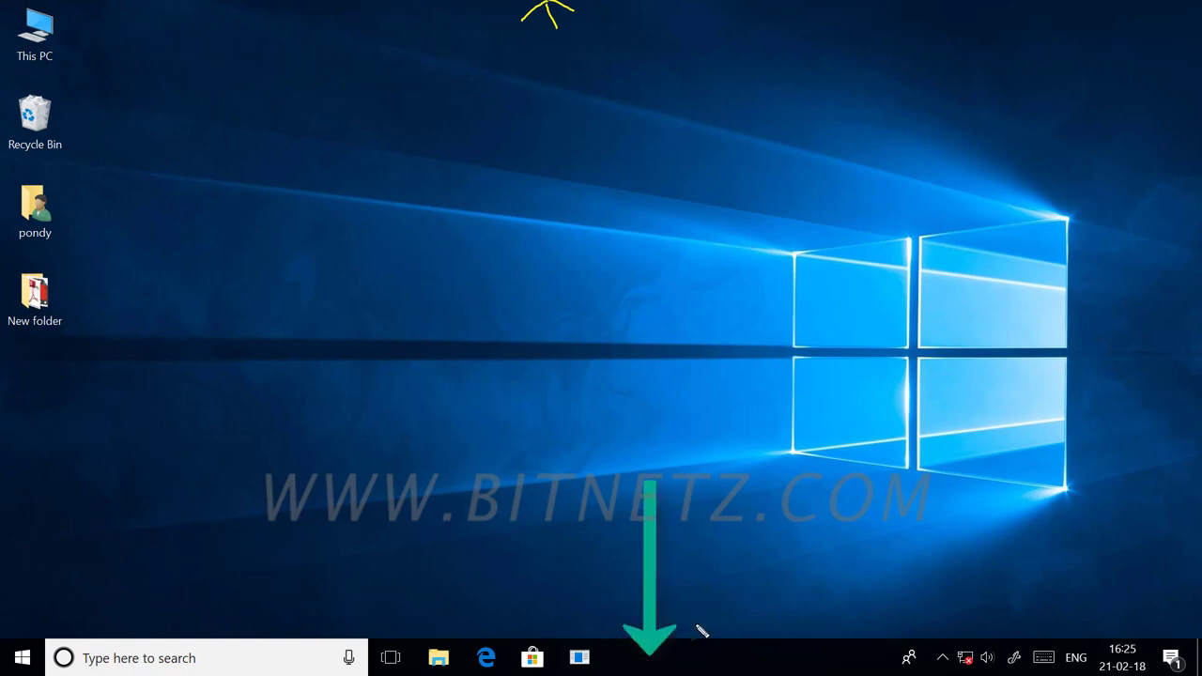
pyautogui.press('Escape')
# Turn on automatic hiding of the taskbar in desktop mode and close the taskbar settings
pyautogui.rightClick(735, 666)
pyautogui.click(805, 646)
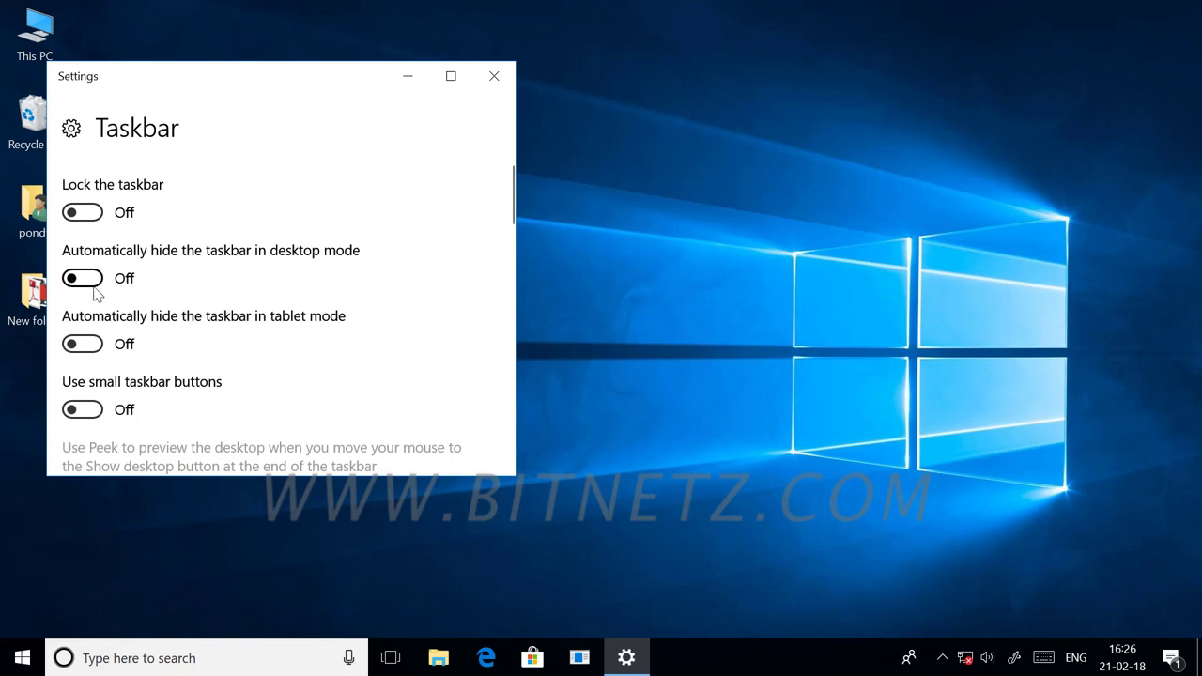
pyautogui.click(98, 284)
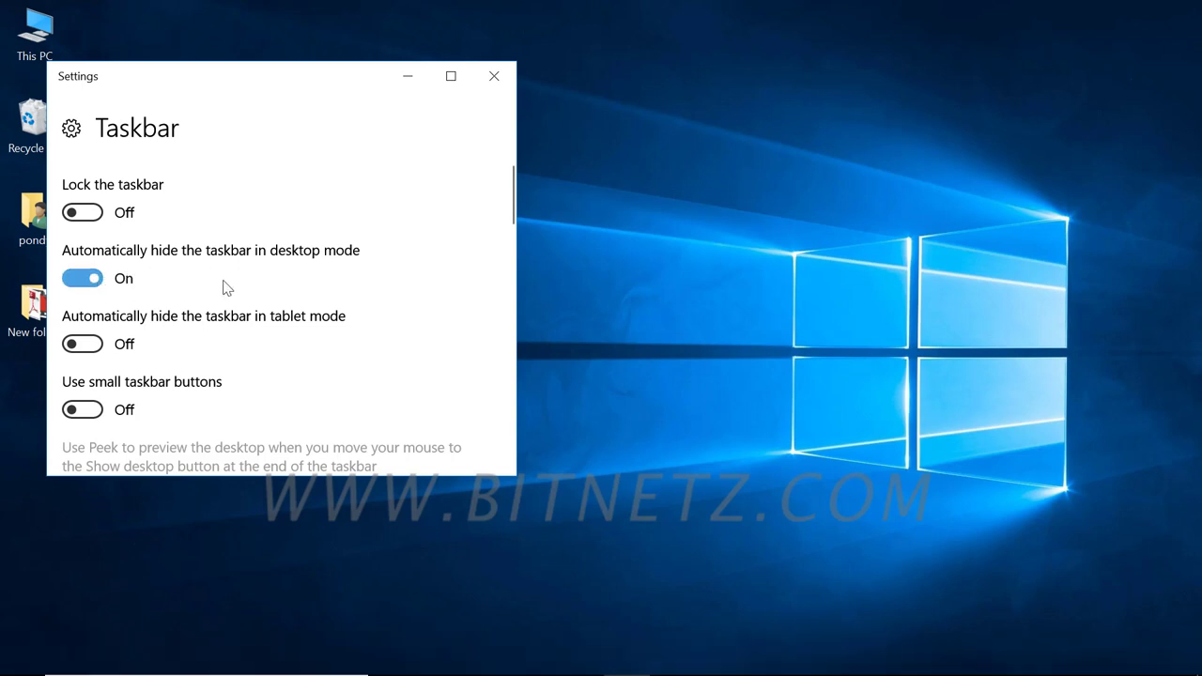
pyautogui.click(494, 77)
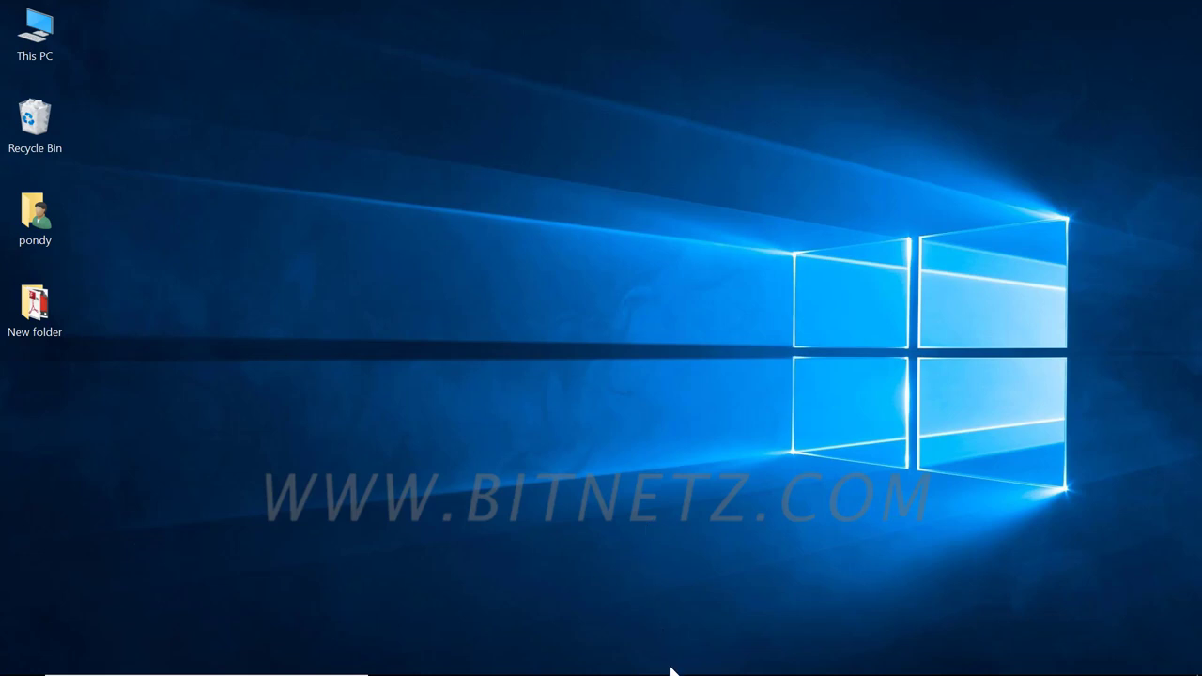
# Open Notepad by searching for "note" from the hidden taskbar and move its window to the middle of the desktop
pyautogui.moveTo(672, 673)
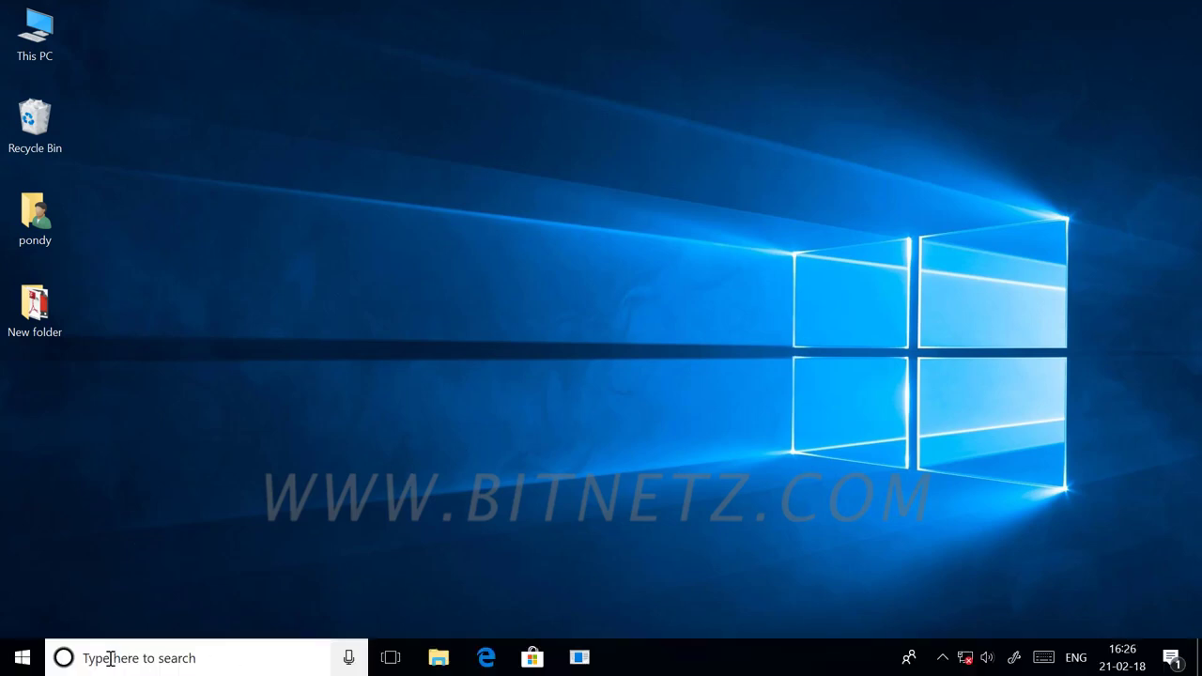
pyautogui.click(110, 658)
pyautogui.write('note')
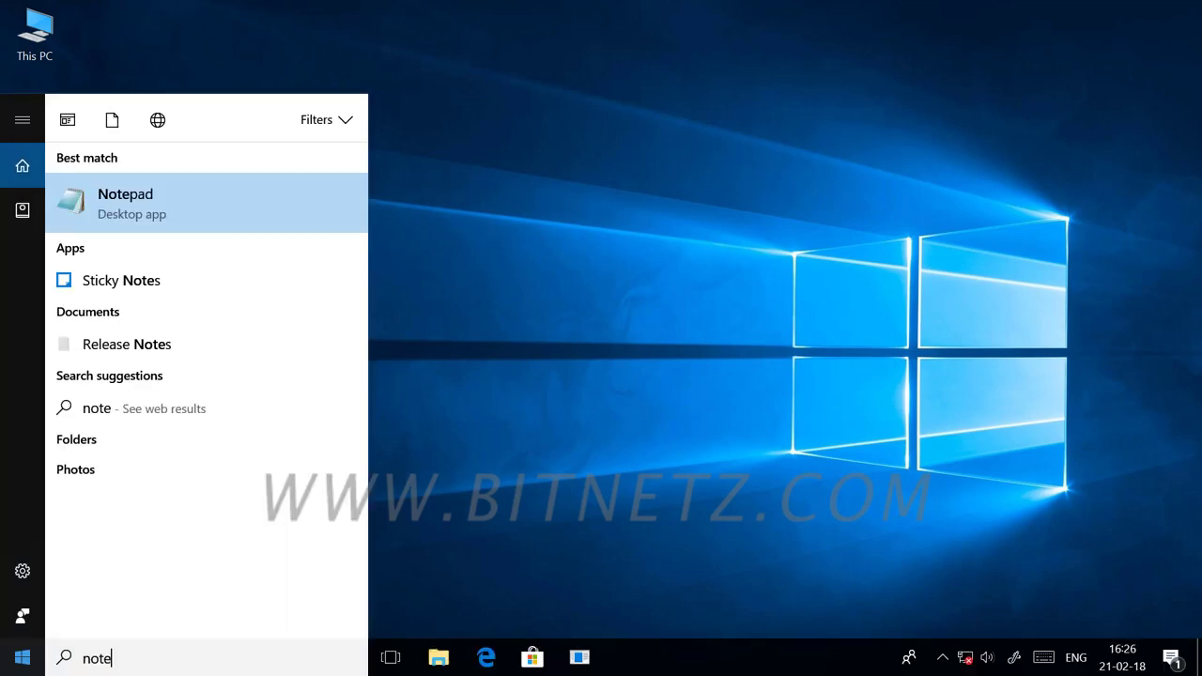
pyautogui.press('Return')
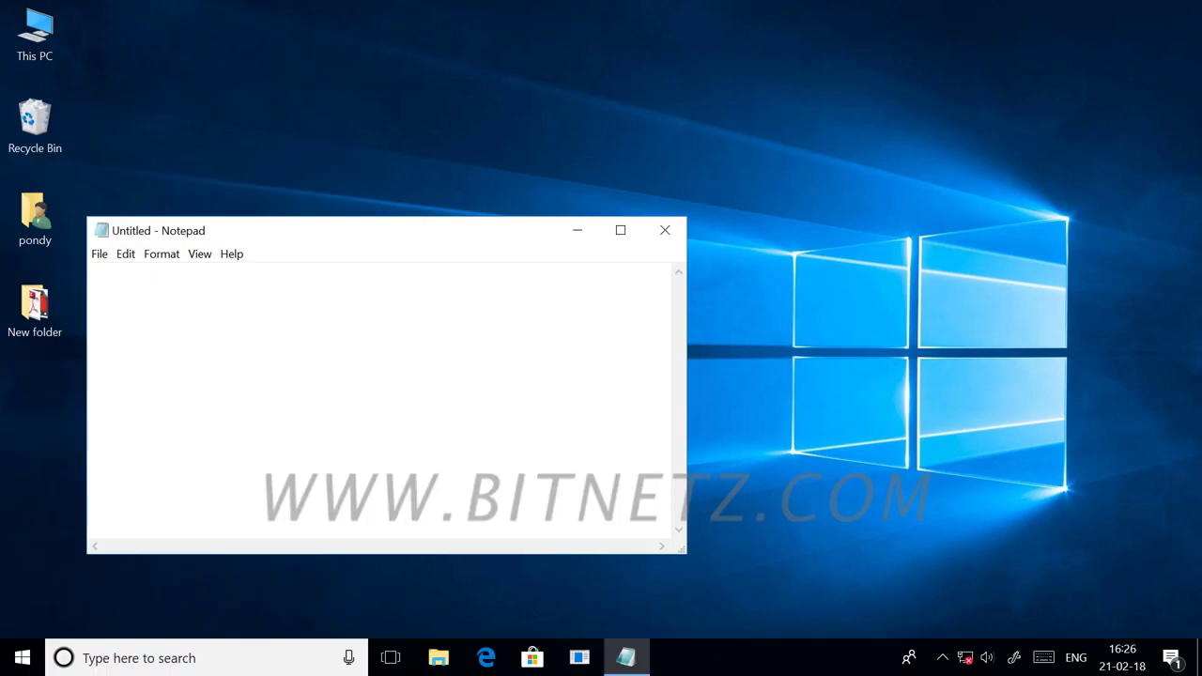
pyautogui.moveTo(408, 242); pyautogui.dragTo(635, 220)
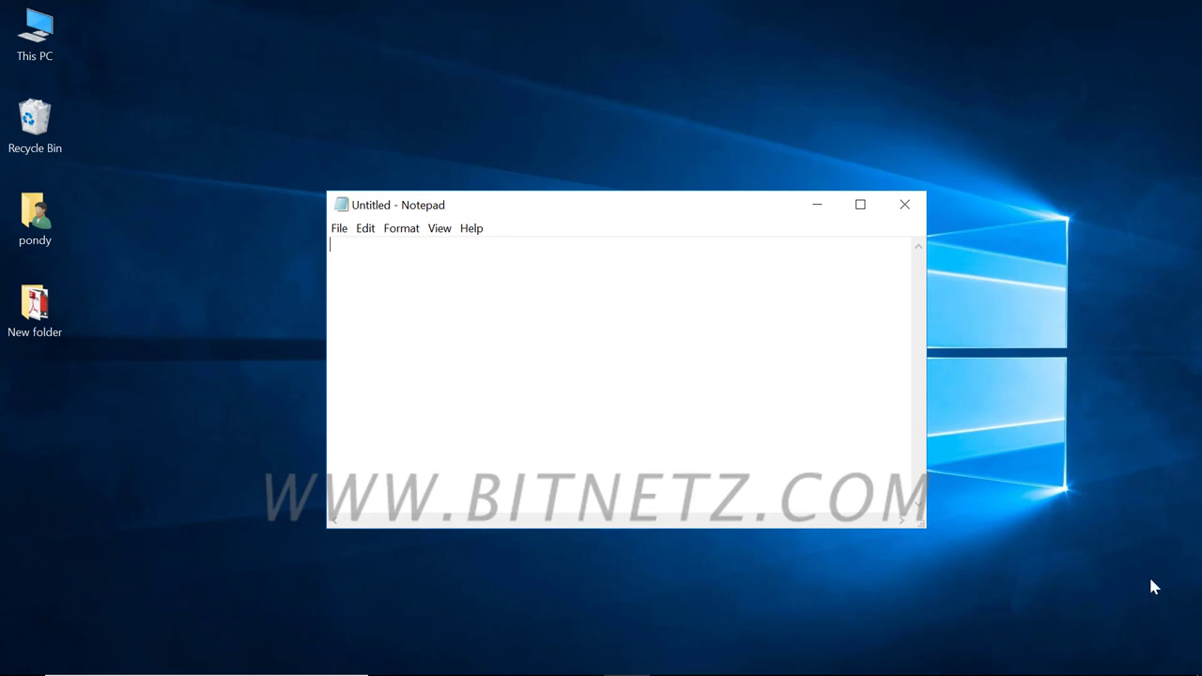
# Maximize and restore the Notepad window three times, the last time by snapping it to the screen's upper edge
pyautogui.click(861, 207)
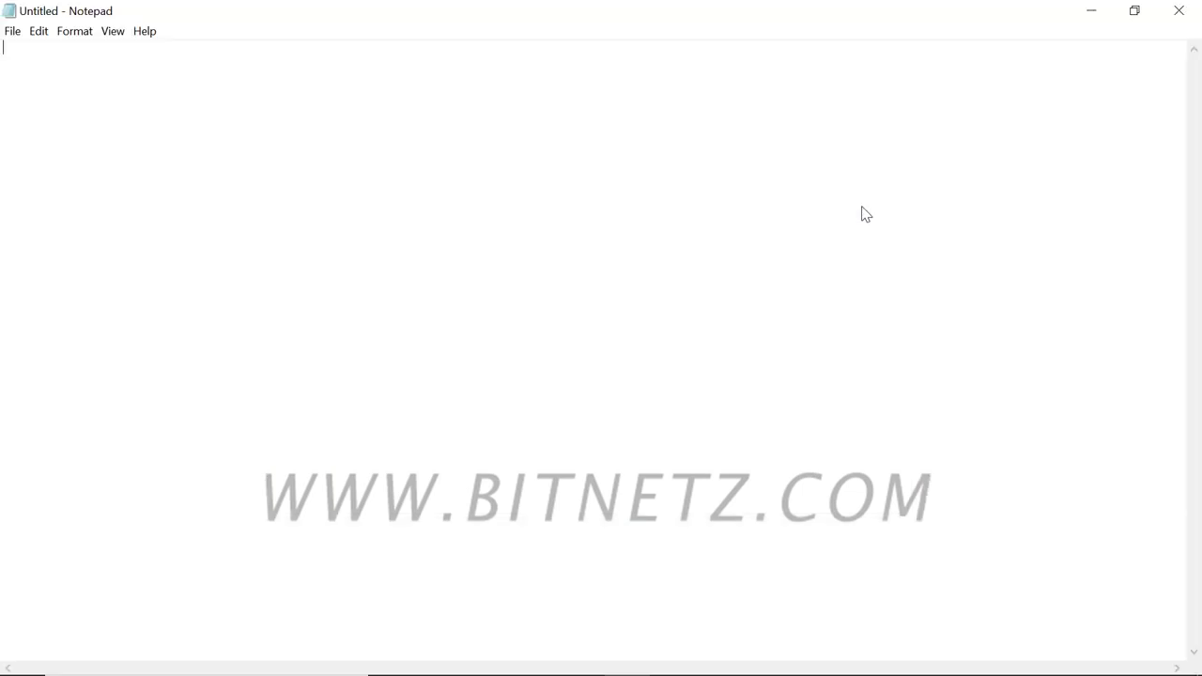
pyautogui.click(1135, 12)
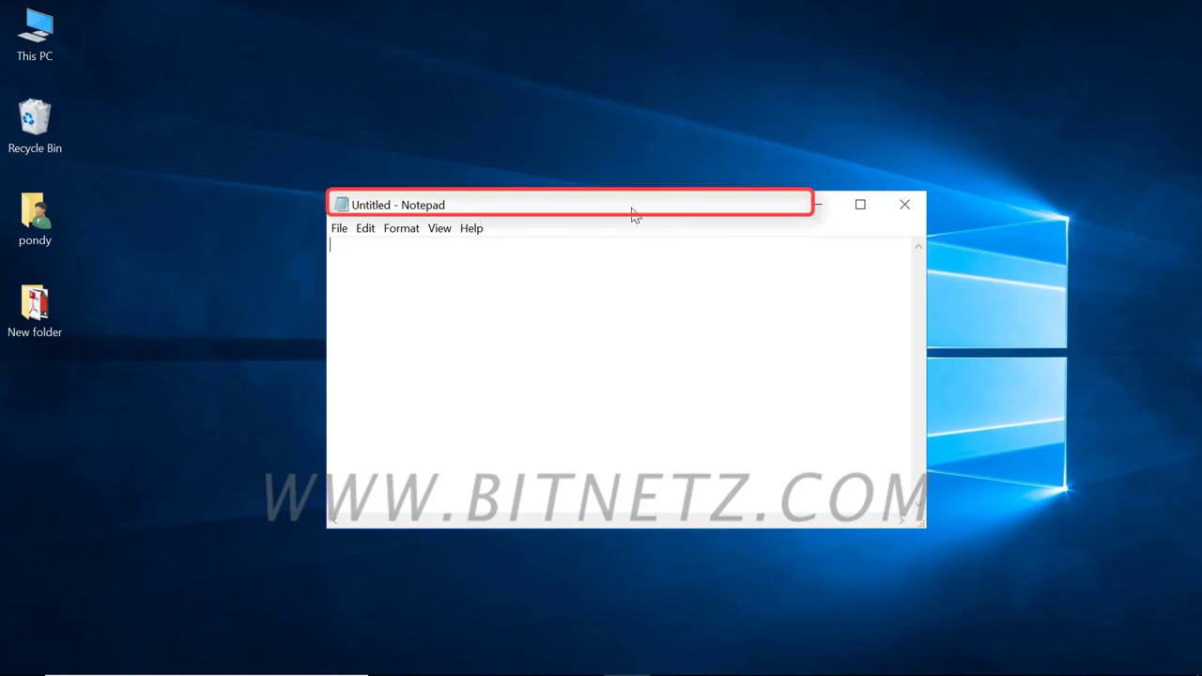
pyautogui.doubleClick(628, 214)
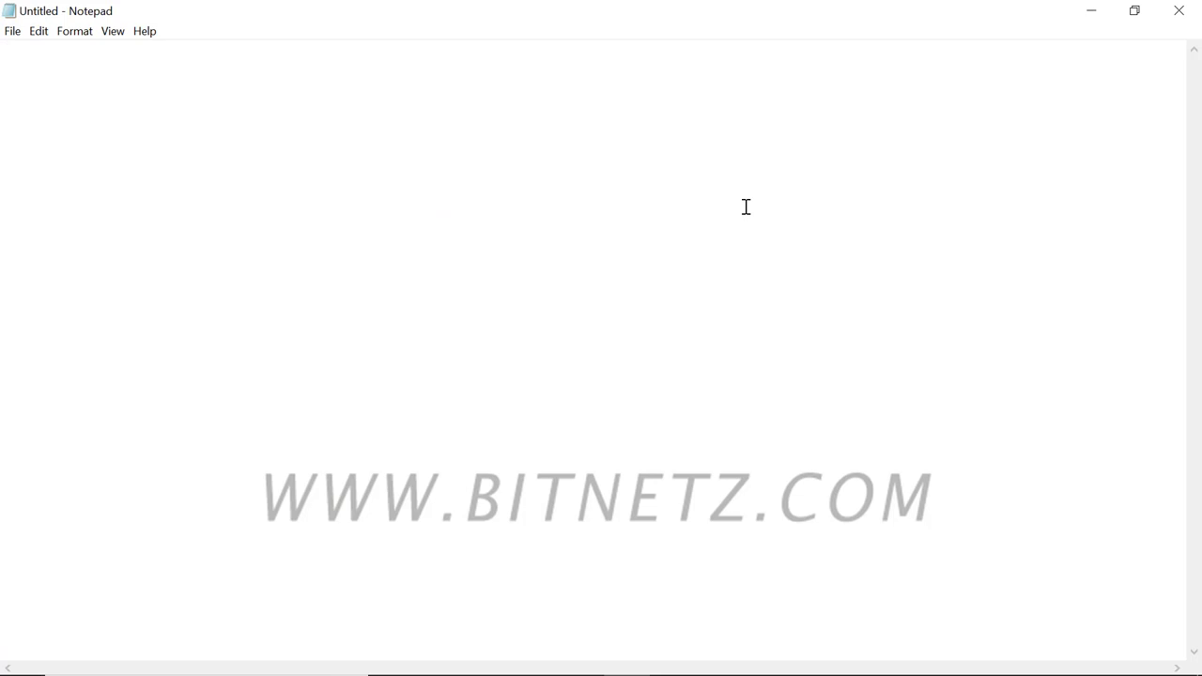
pyautogui.click(1133, 15)
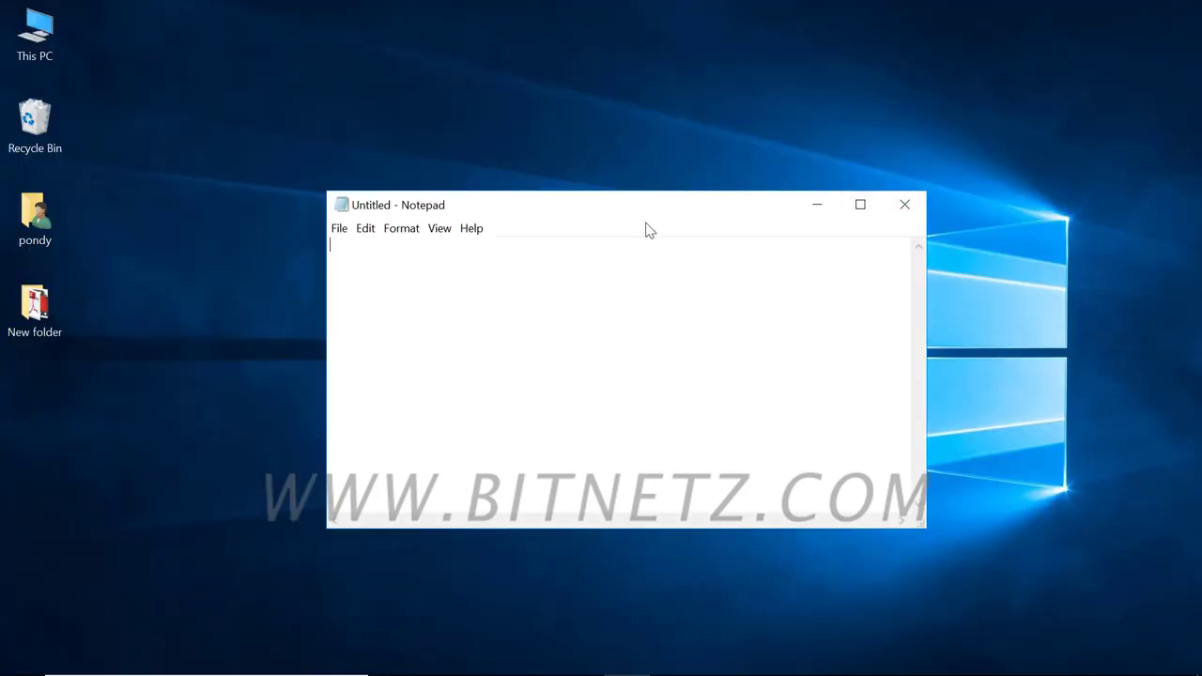
pyautogui.moveTo(627, 218); pyautogui.dragTo(617, 7)
pyautogui.click(1124, 13)
# Annotate the maximize control with "click" and the title bar with "Double click" and an upward arrow, and clear the drawing
pyautogui.moveTo(860, 201)
pyautogui.mouseDown()
pyautogui.moveTo(892, 172)
pyautogui.moveTo(891, 151)
pyautogui.moveTo(974, 141)
pyautogui.mouseUp()
pyautogui.moveTo(990, 104); pyautogui.dragTo(1012, 137)
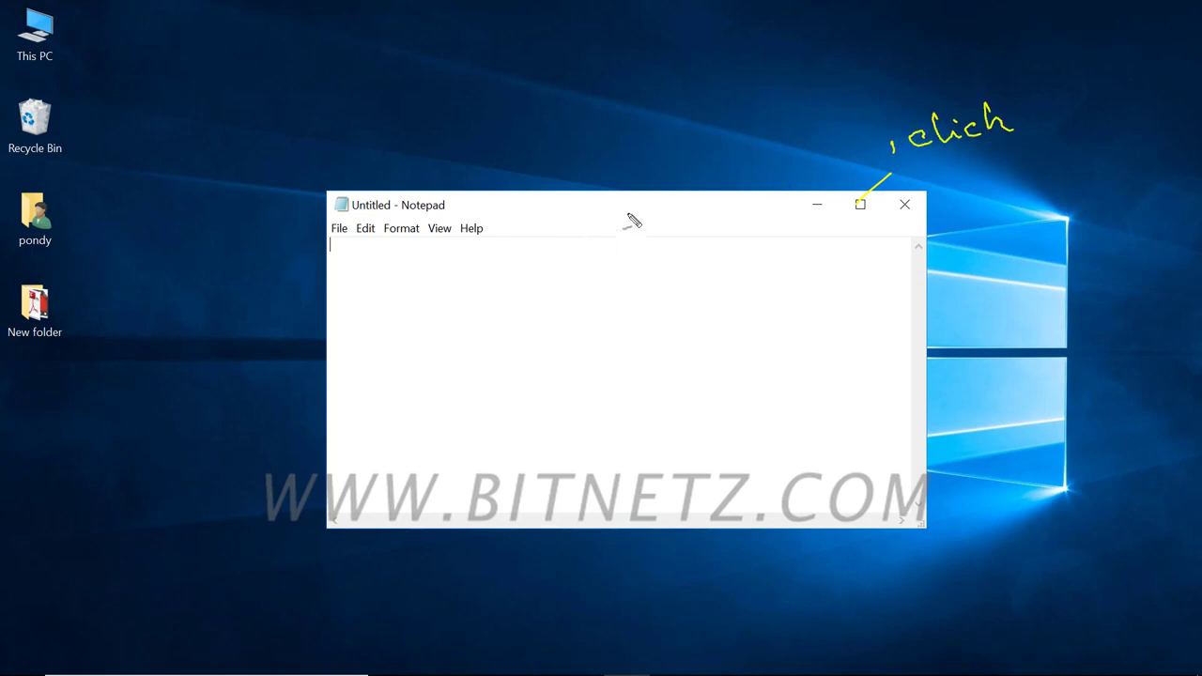
pyautogui.moveTo(567, 193); pyautogui.dragTo(623, 194)
pyautogui.moveTo(579, 233); pyautogui.dragTo(831, 202)
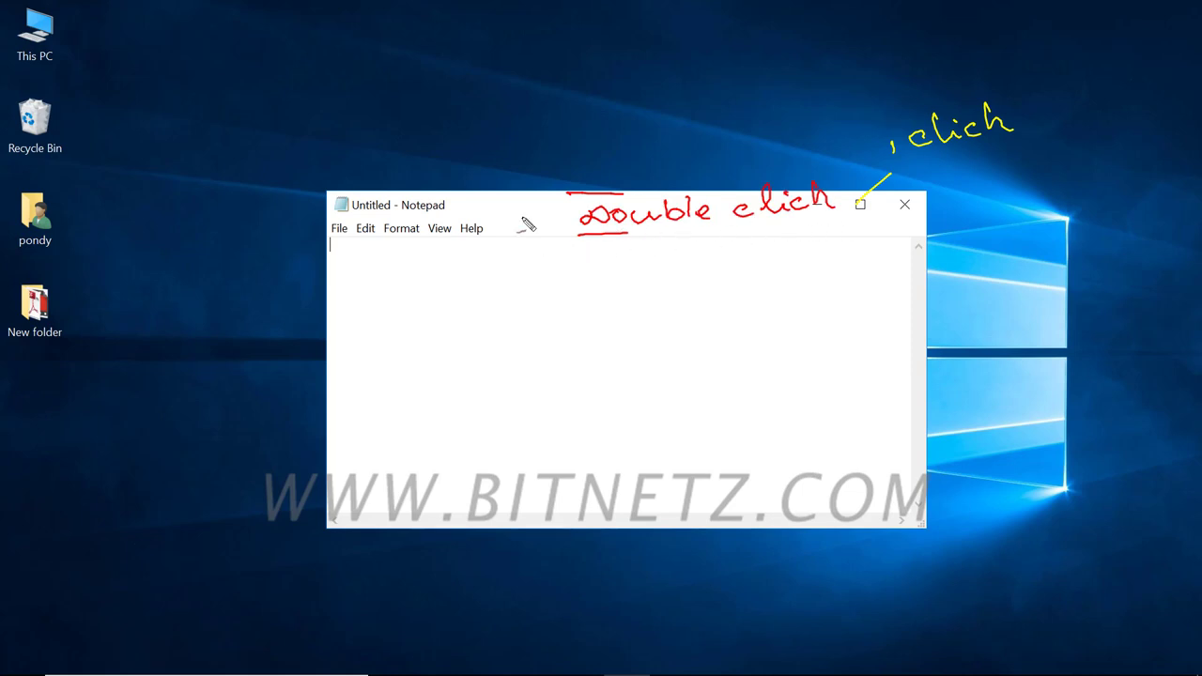
pyautogui.moveTo(524, 207); pyautogui.dragTo(525, 5)
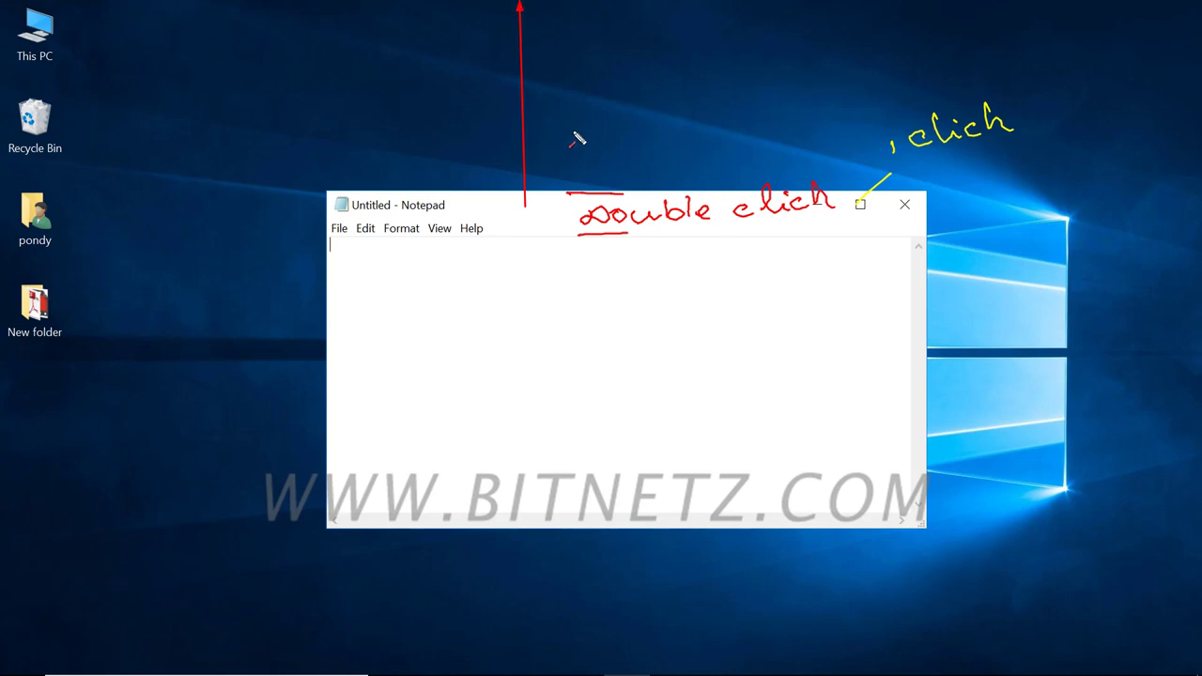
pyautogui.press('Escape')
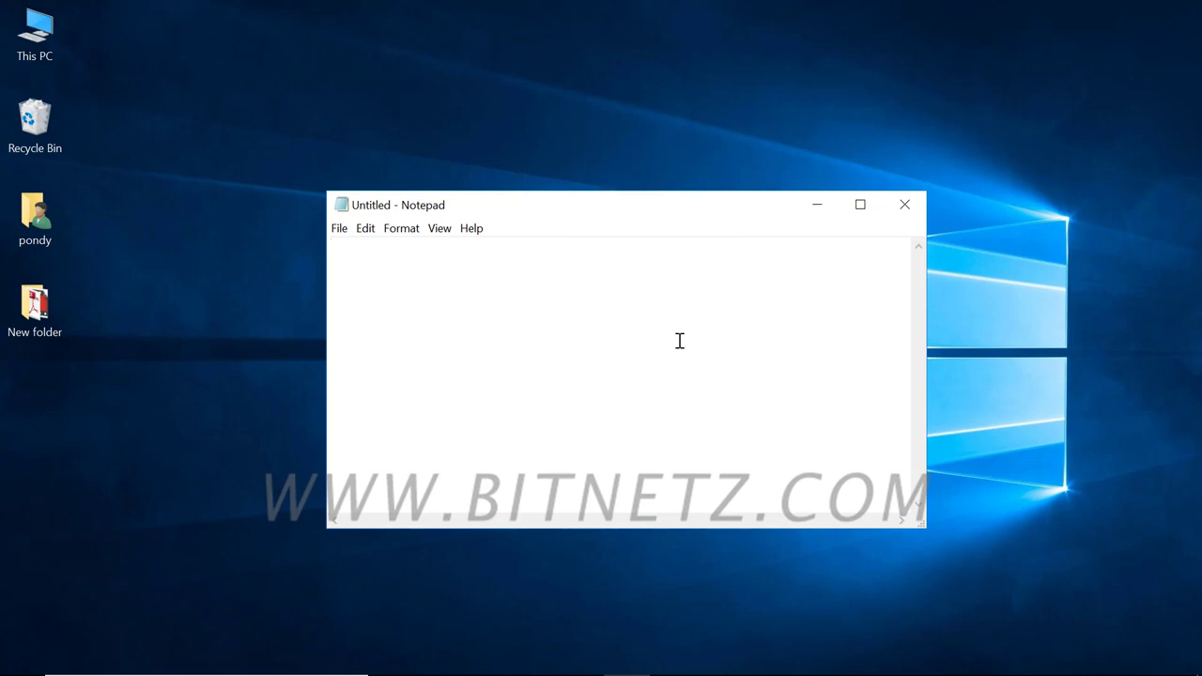
# Enter "fhddj" in the Notepad document, and maximize and restore its window
pyautogui.click(662, 338)
pyautogui.write('fhddj')
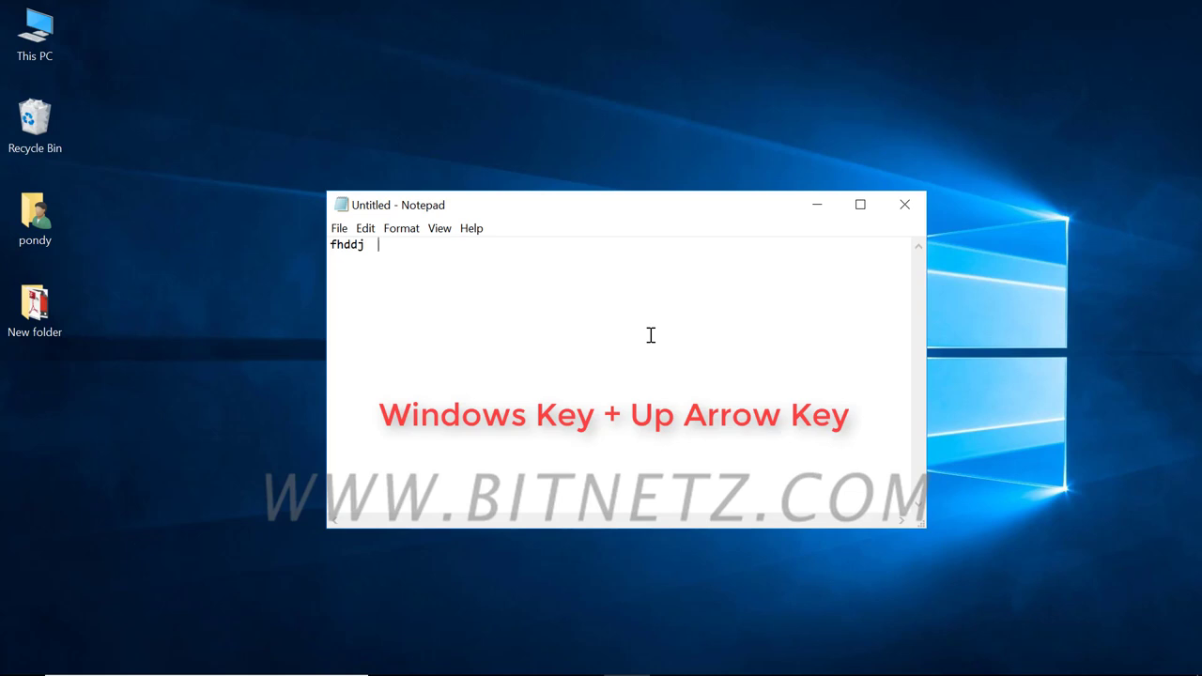
pyautogui.press('super+Up')
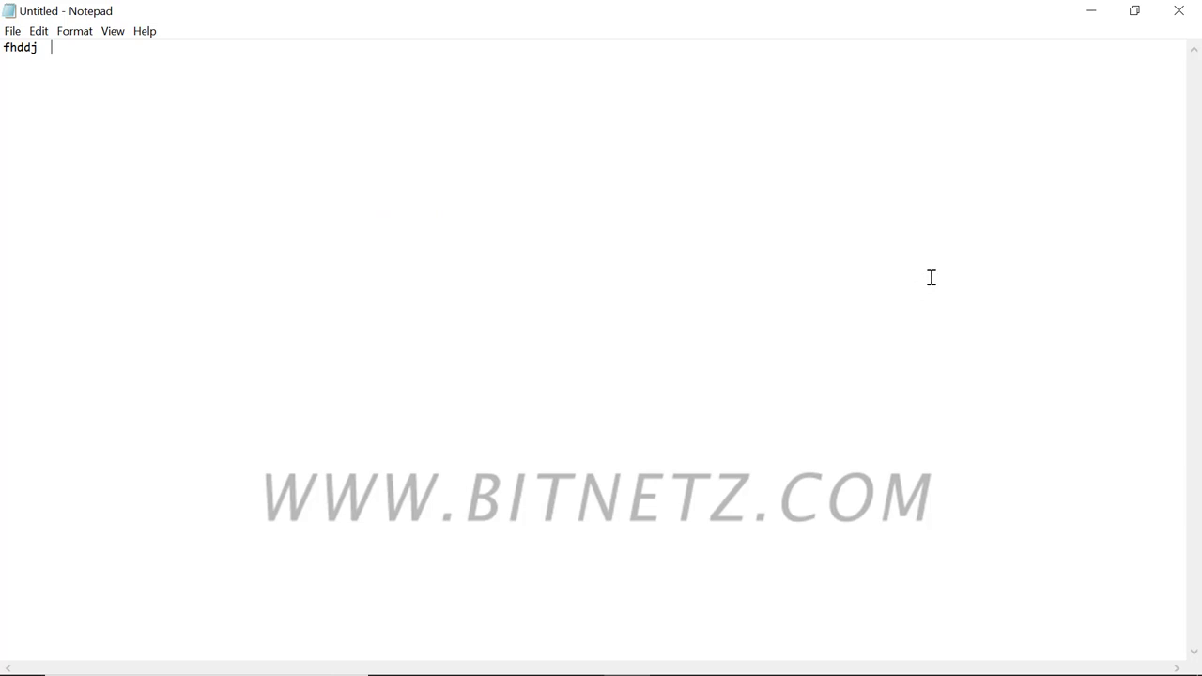
pyautogui.click(1134, 11)
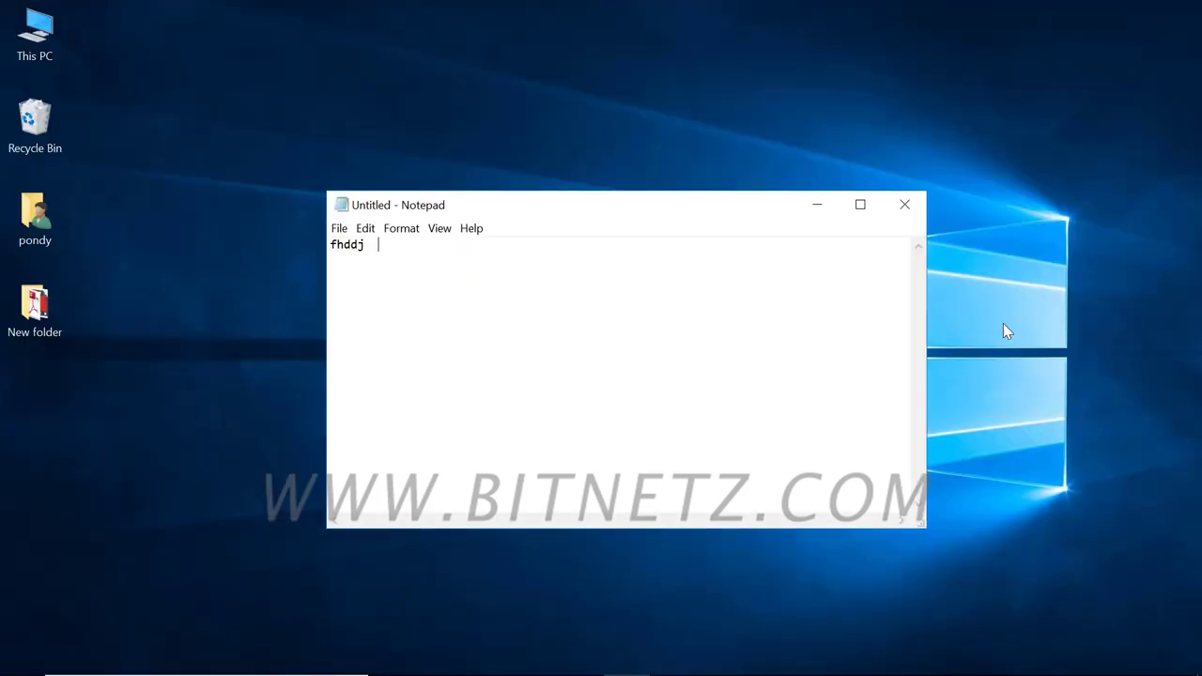
# Maximize the Notepad window, restore it to its smaller size, and maximize it again
pyautogui.click(859, 204)
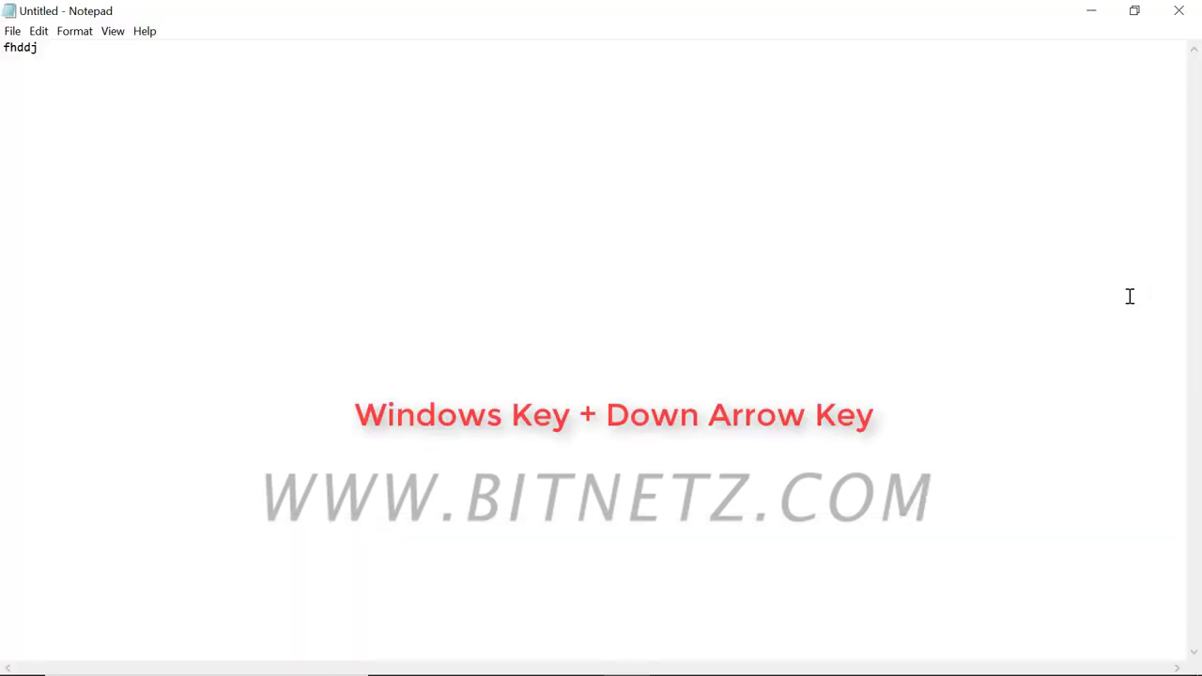
pyautogui.press('super+Down')
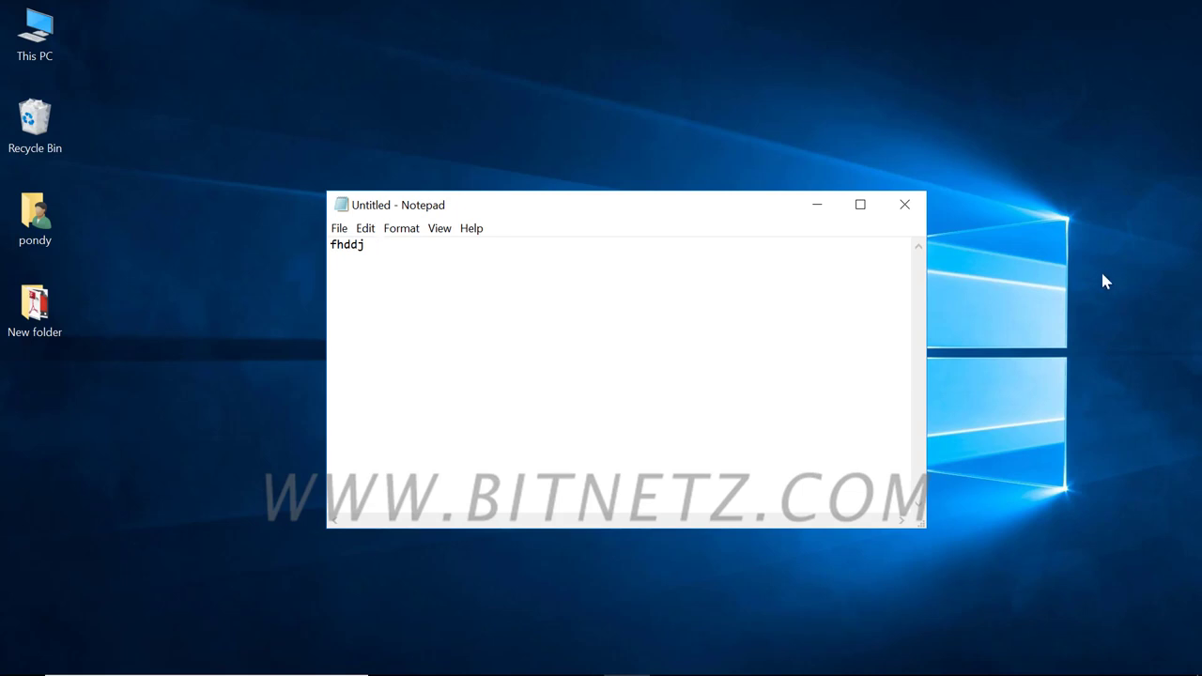
pyautogui.press('super+Up')
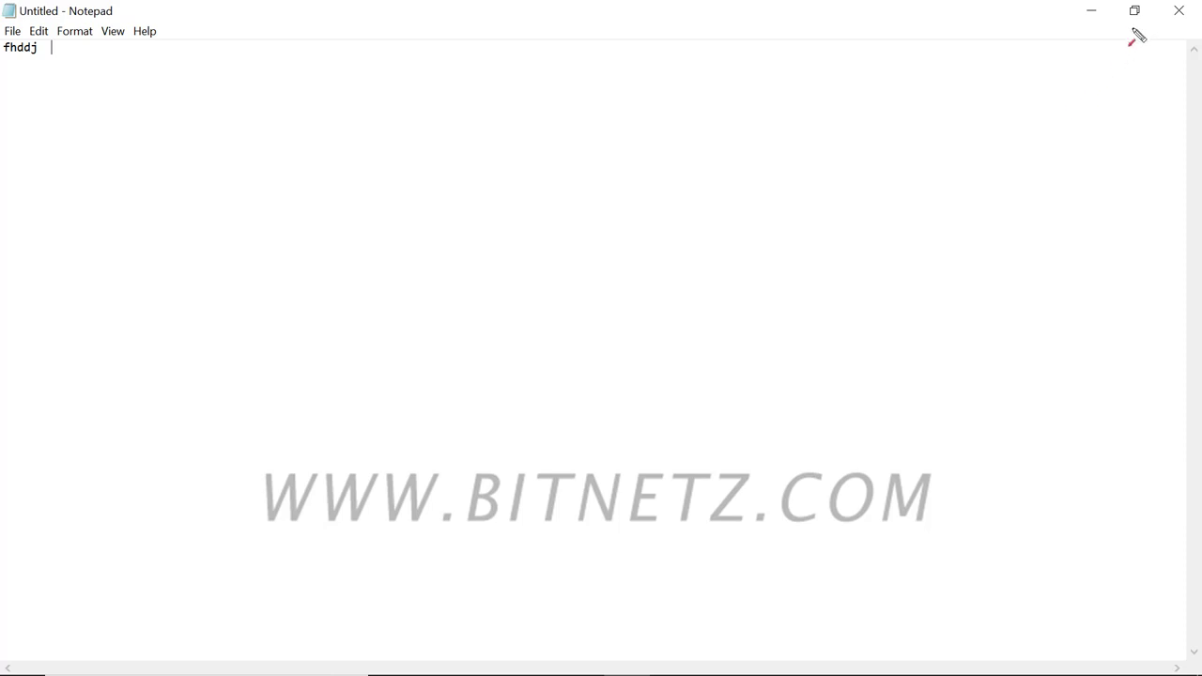
# Annotate the restore control with an arrow and "click", draw a downward mark from the title bar, and clear the drawing
pyautogui.moveTo(1137, 36)
pyautogui.mouseDown()
pyautogui.moveTo(1133, 82)
pyautogui.moveTo(1178, 76)
pyautogui.mouseUp()
pyautogui.moveTo(589, 20); pyautogui.dragTo(589, 166)
pyautogui.hotkey('ctrl', 'z')
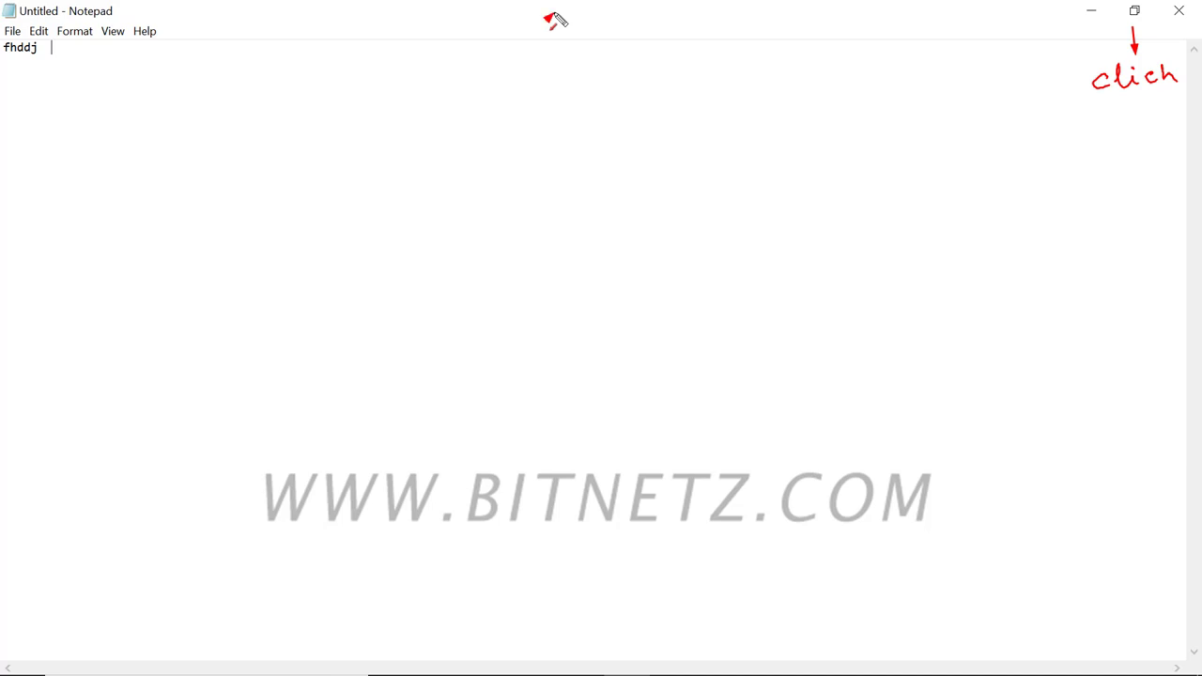
pyautogui.moveTo(554, 13)
pyautogui.mouseDown()
pyautogui.moveTo(558, 185)
pyautogui.moveTo(528, 230)
pyautogui.mouseUp()
pyautogui.moveTo(526, 198); pyautogui.dragTo(539, 223)
pyautogui.moveTo(545, 211); pyautogui.dragTo(606, 218)
pyautogui.press('Escape')
# Pull the maximized Notepad window off the upper screen edge to restore it, and resize it by its side, lower edge and corner
pyautogui.moveTo(587, 18); pyautogui.dragTo(595, 218)
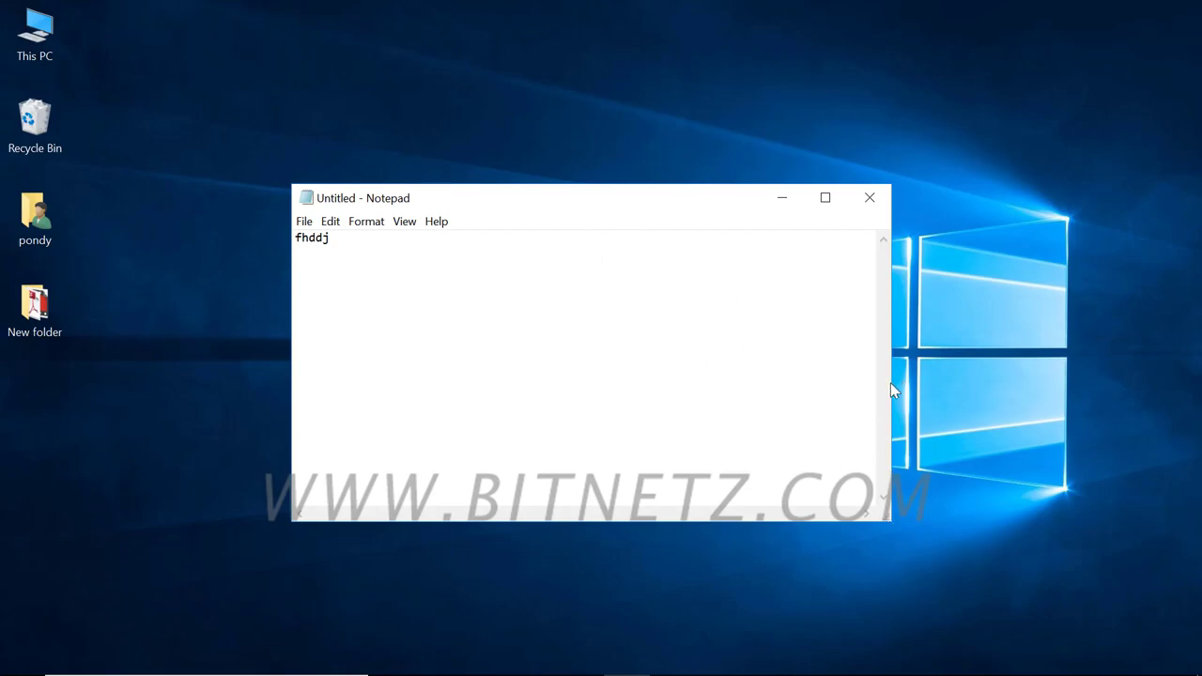
pyautogui.moveTo(891, 375); pyautogui.dragTo(876, 398)
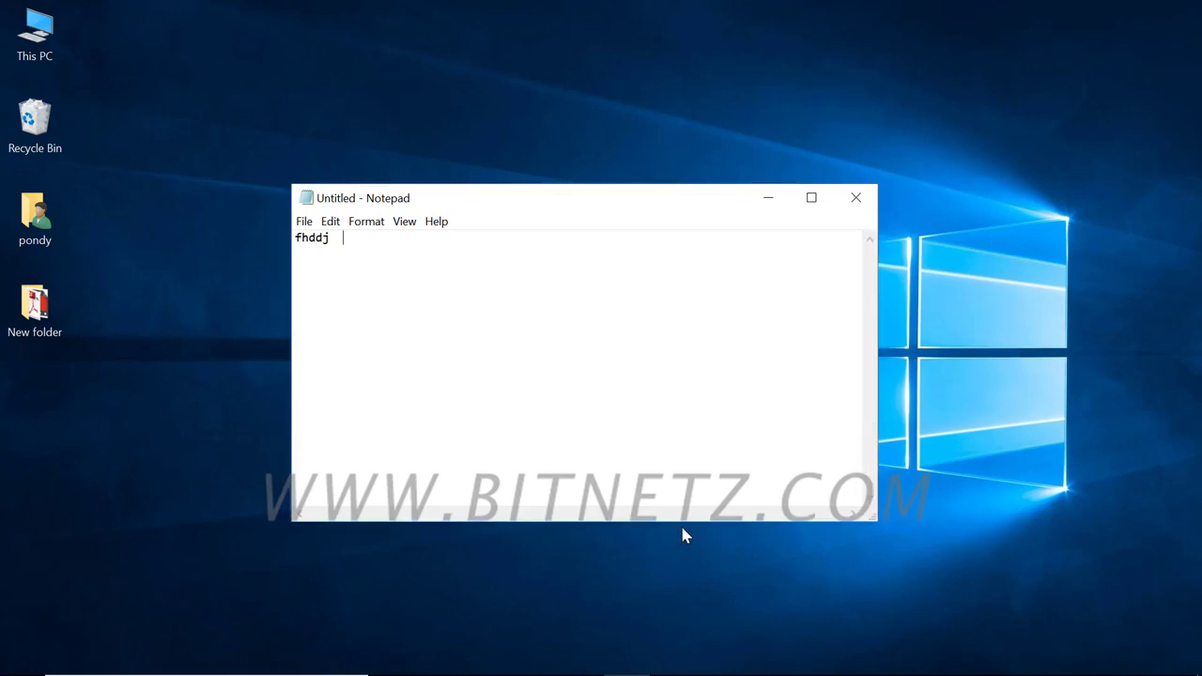
pyautogui.moveTo(682, 524)
pyautogui.mouseDown()
pyautogui.moveTo(692, 611)
pyautogui.moveTo(690, 517)
pyautogui.mouseUp()
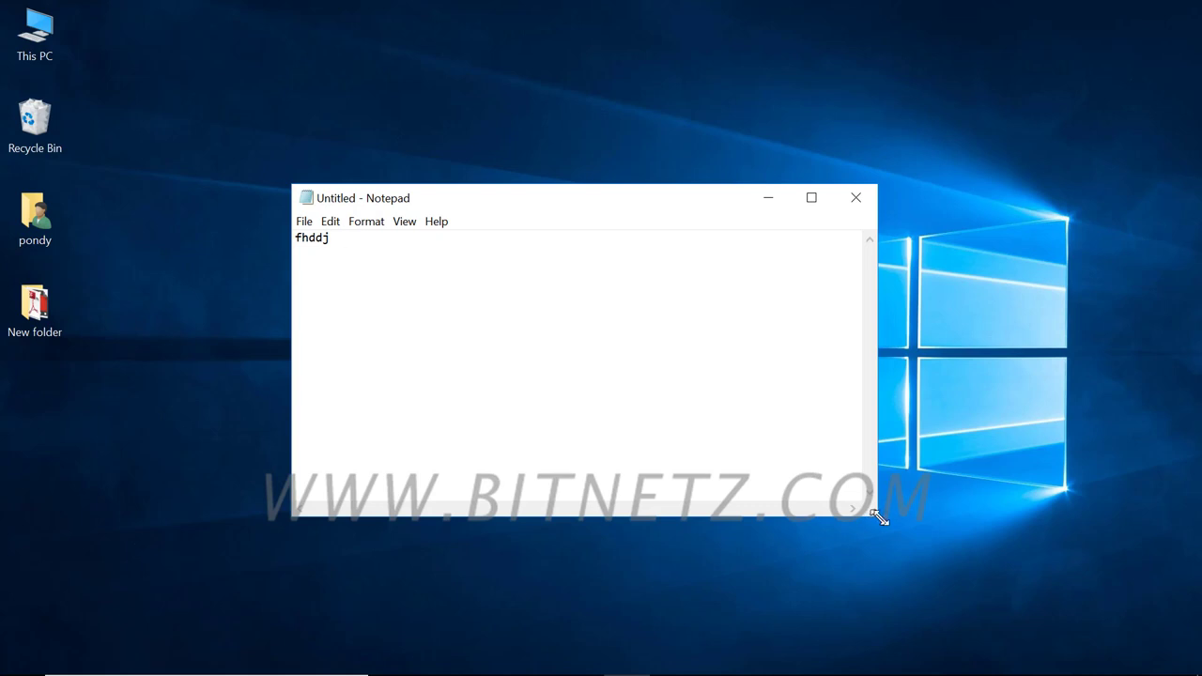
pyautogui.moveTo(878, 519); pyautogui.dragTo(938, 549)
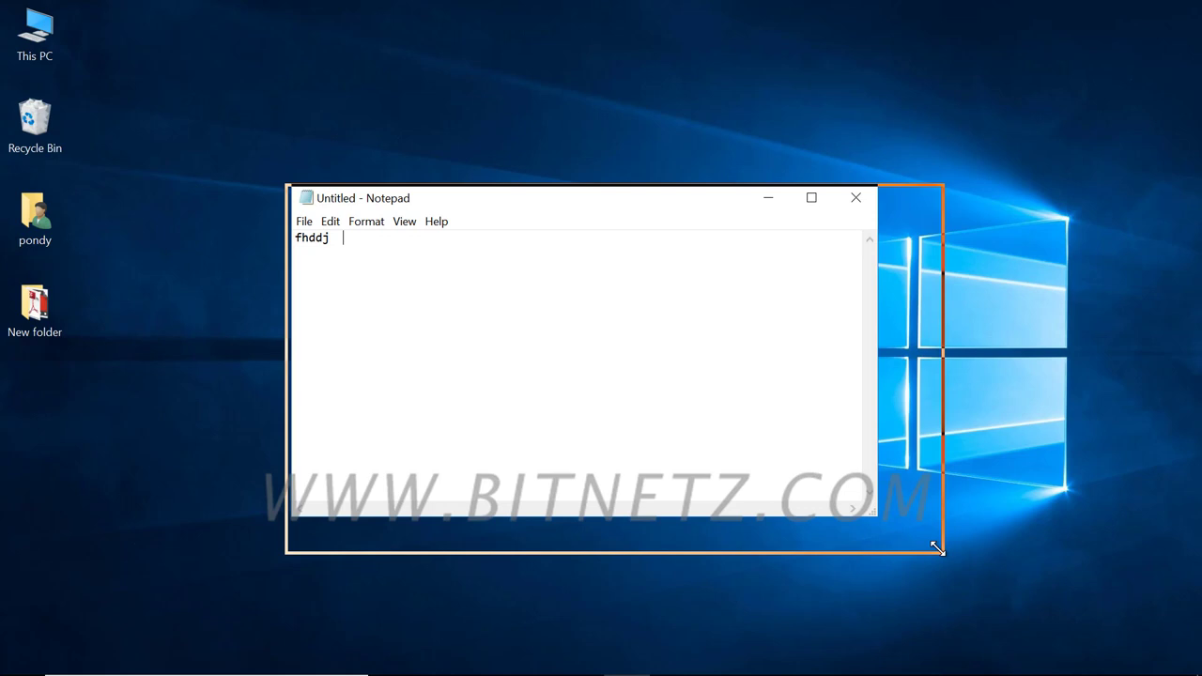
pyautogui.moveTo(937, 549); pyautogui.dragTo(938, 548)
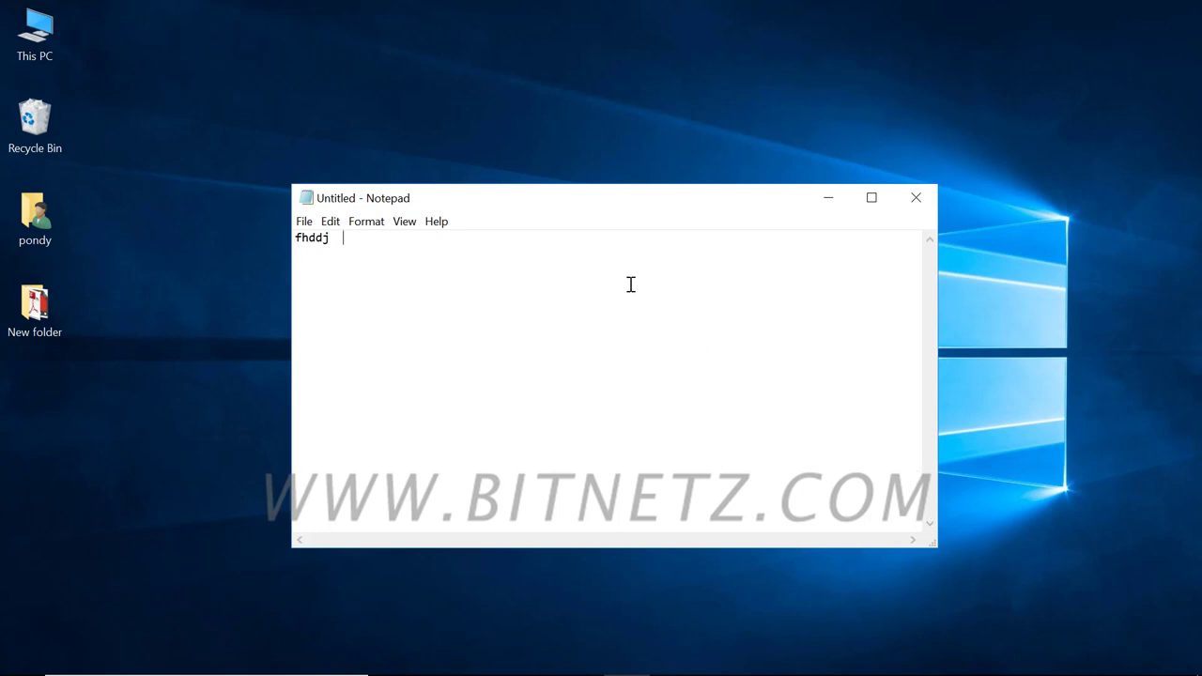
# Append "a" to the Notepad text and outline the full-height area around the window with a drawn rectangle
pyautogui.write('a')
pyautogui.moveTo(285, 9); pyautogui.dragTo(946, 675)
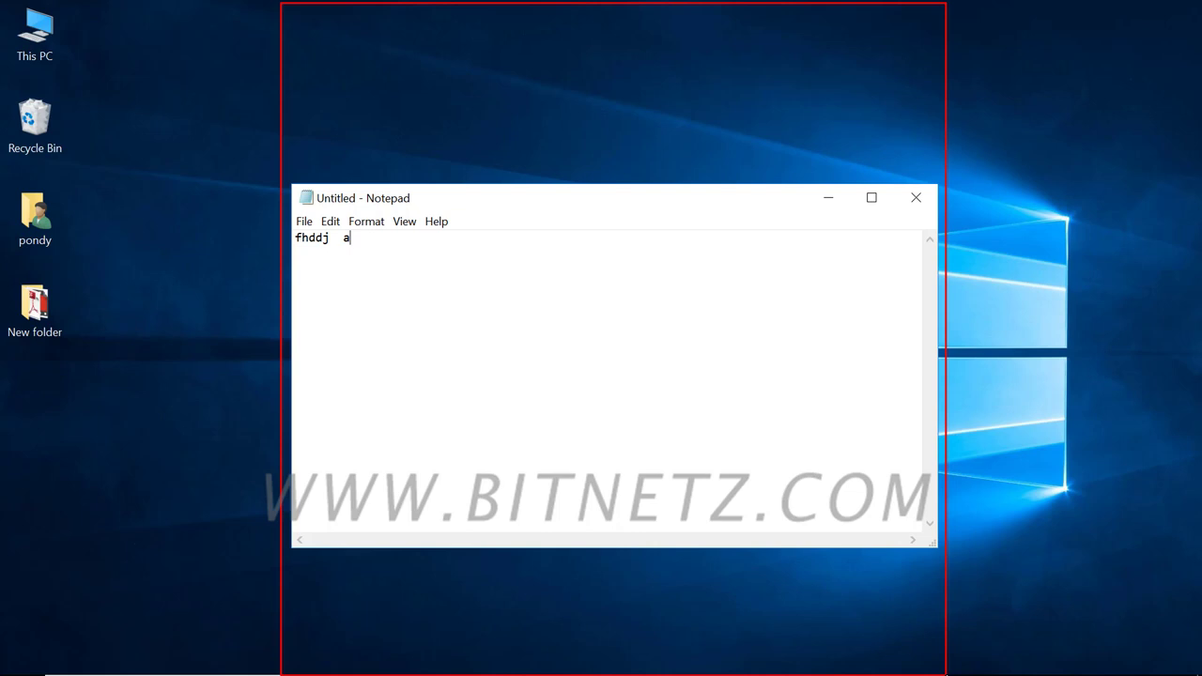
pyautogui.moveTo(950, 673); pyautogui.dragTo(951, 673)
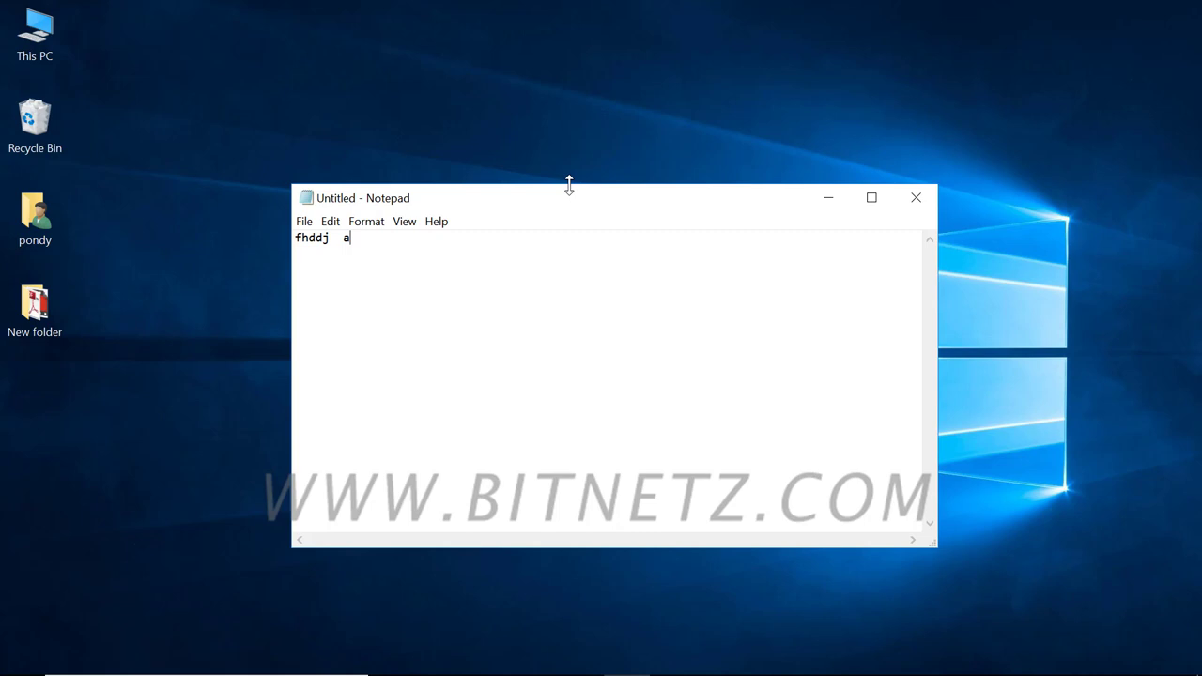
# Stretch the Notepad window vertically to full screen height from its upper edge, reset its size, and stretch it again from its lower edge
pyautogui.moveTo(570, 185); pyautogui.dragTo(554, 3)
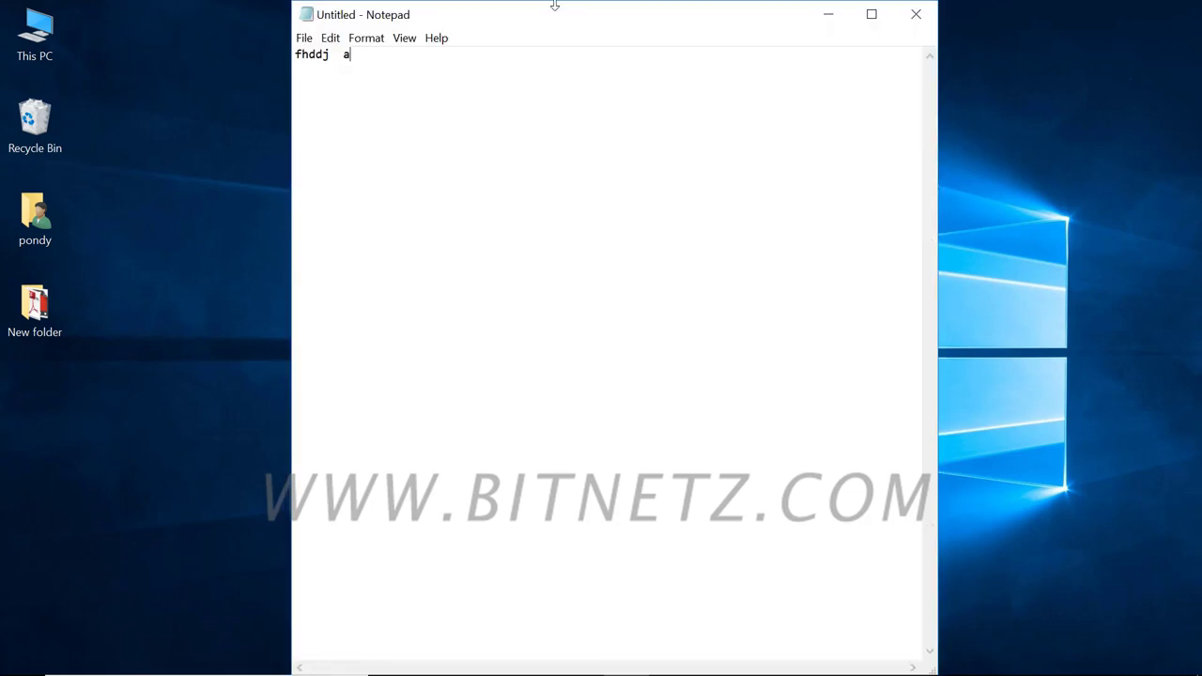
pyautogui.click(871, 15)
pyautogui.click(1136, 17)
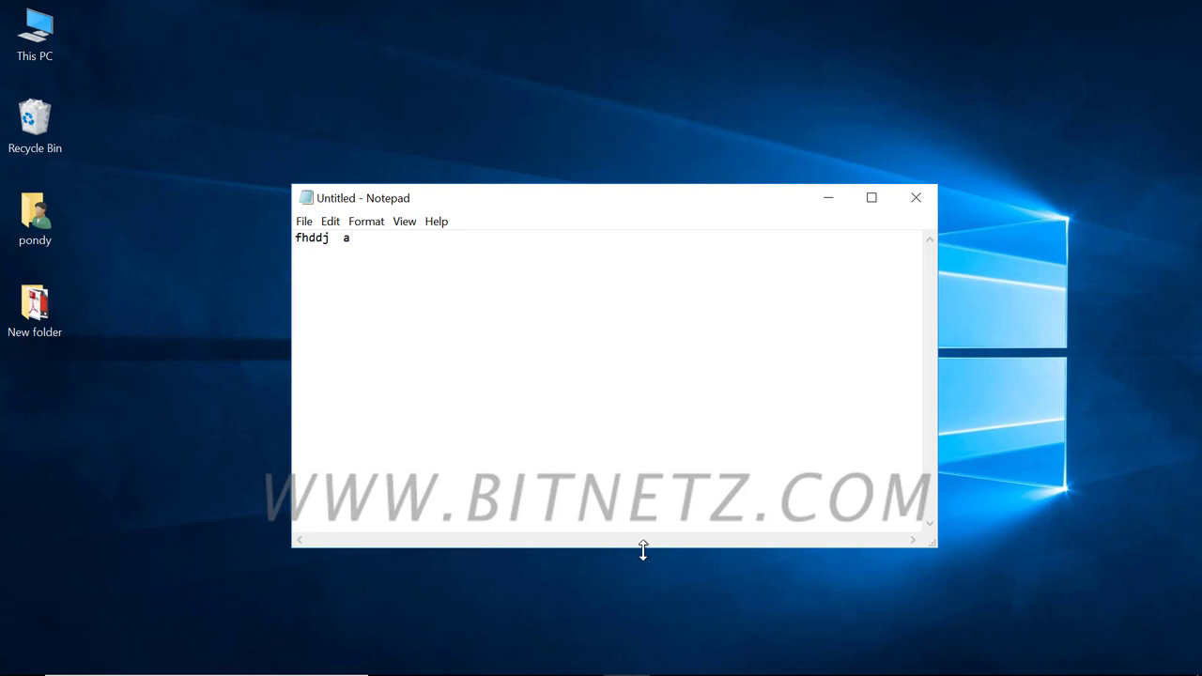
pyautogui.moveTo(643, 551); pyautogui.dragTo(639, 670)
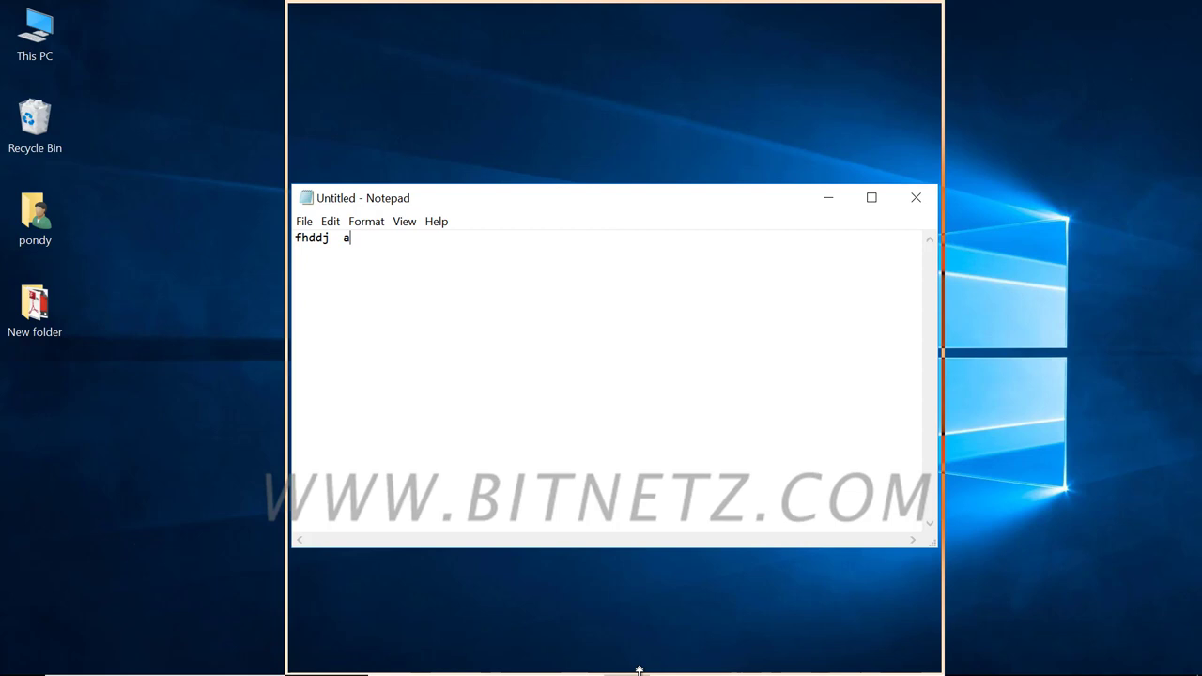
# Stretch the Notepad window to full screen height, reset it by maximizing and restoring, and repeat the vertical stretch and restore
pyautogui.moveTo(639, 670); pyautogui.dragTo(639, 669)
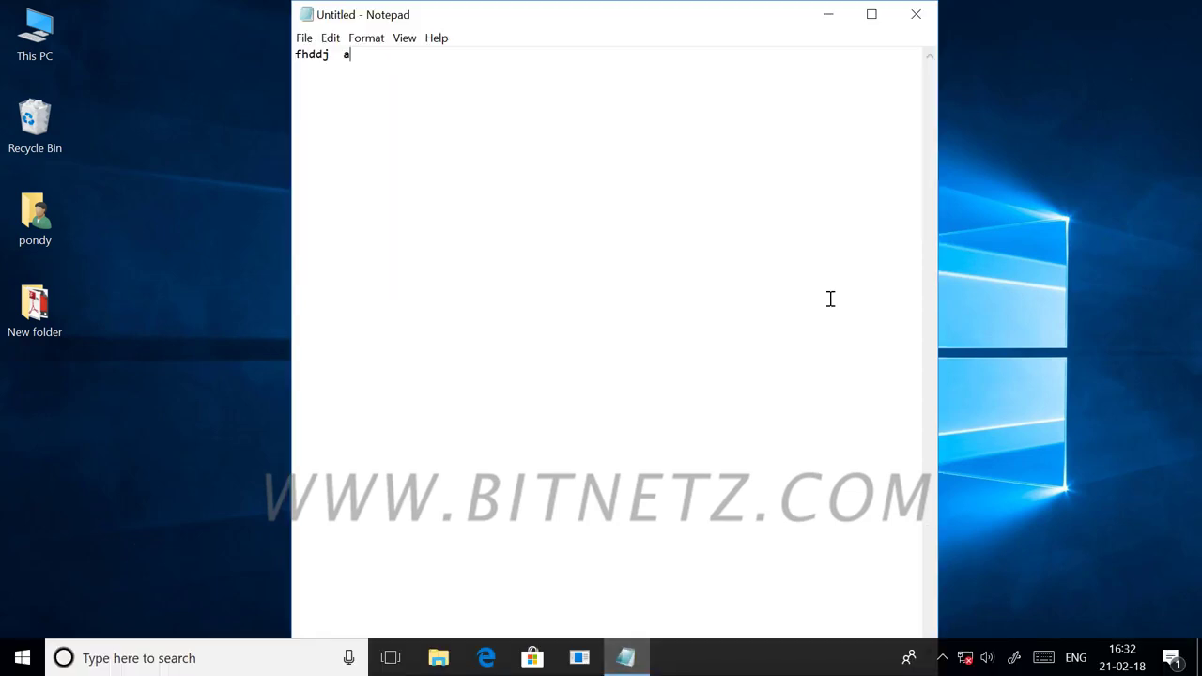
pyautogui.click(871, 13)
pyautogui.click(1136, 14)
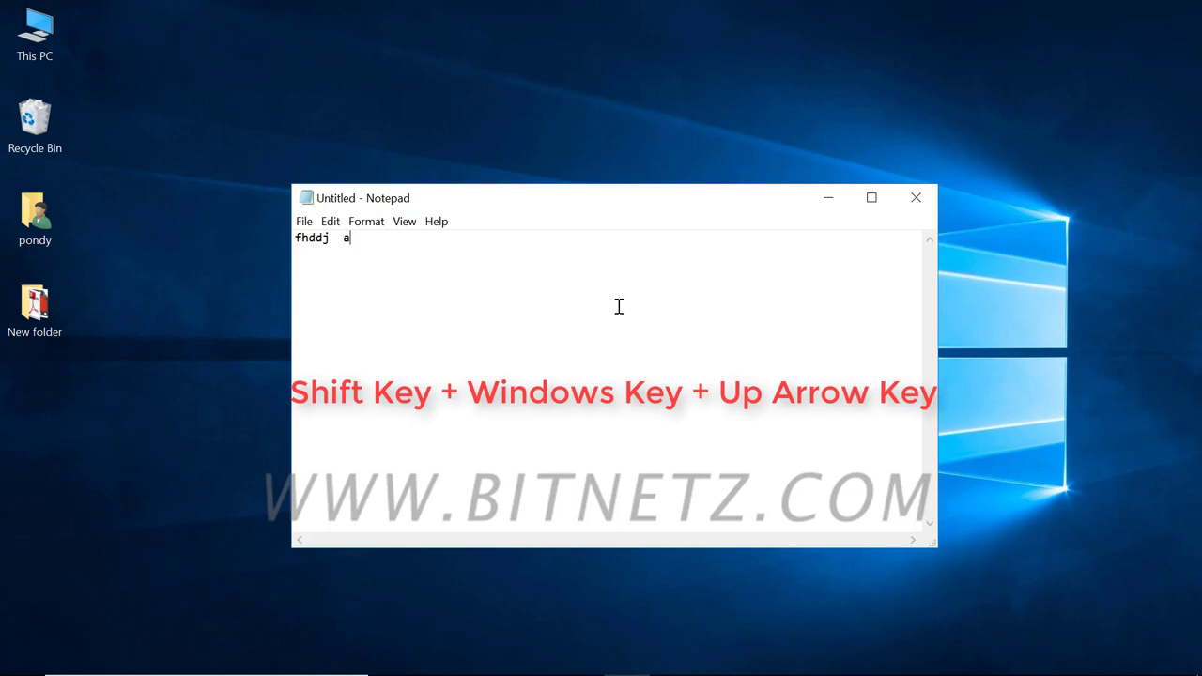
pyautogui.press('shift+super+Up')
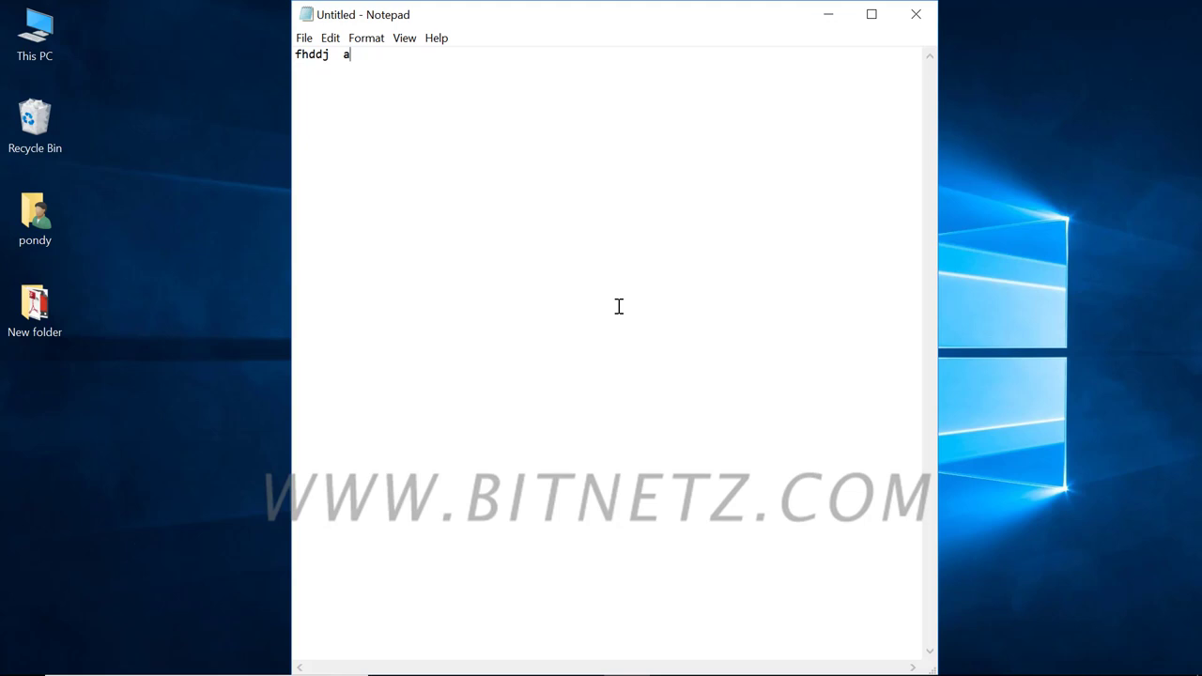
pyautogui.press('shift+super+Down')
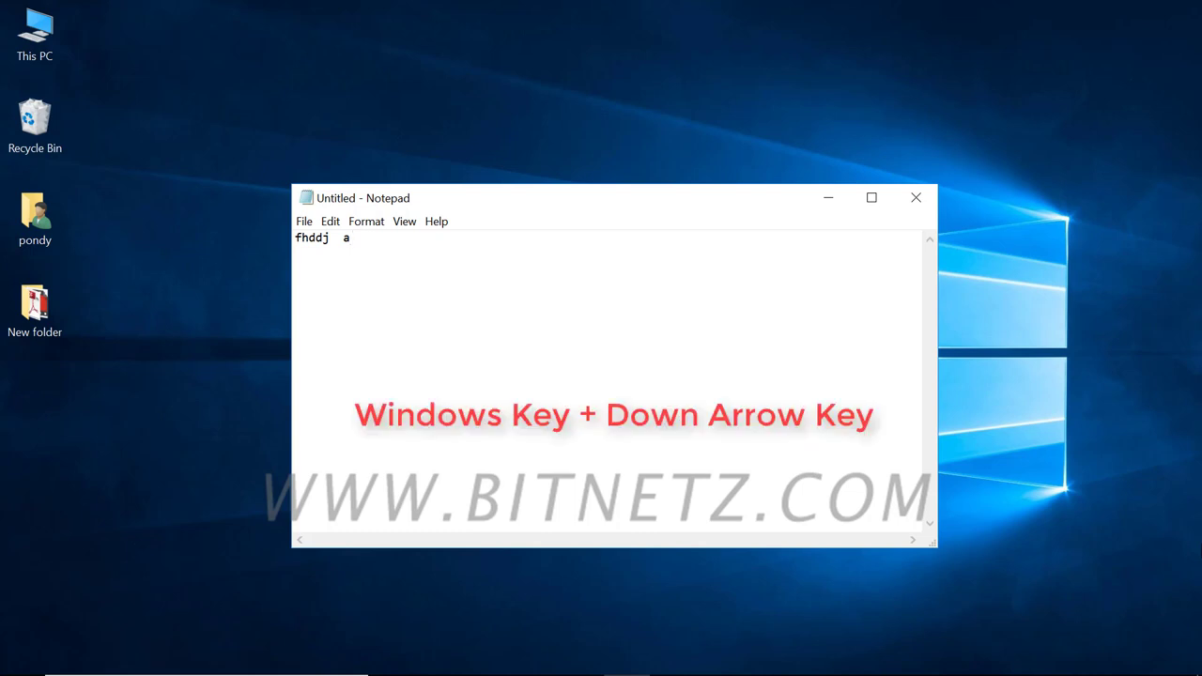
# Minimise the Notepad window, reopen it from the taskbar, and reposition it slightly up and to the left on the desktop
pyautogui.press('super+Down')
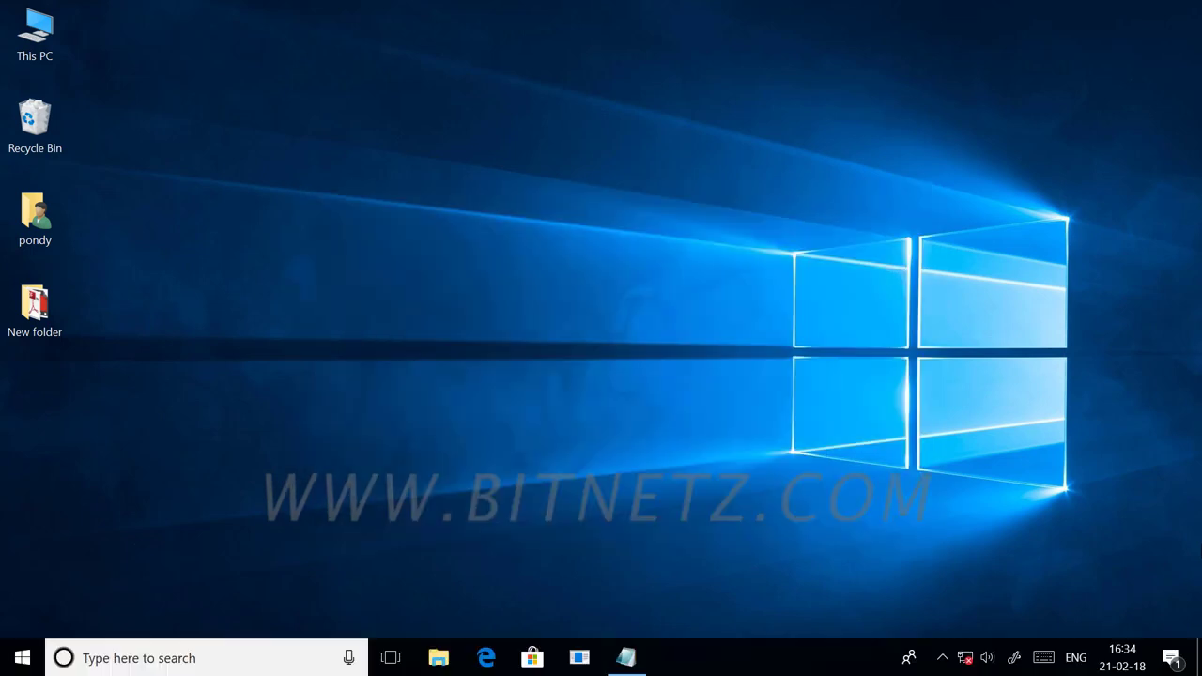
pyautogui.click(626, 658)
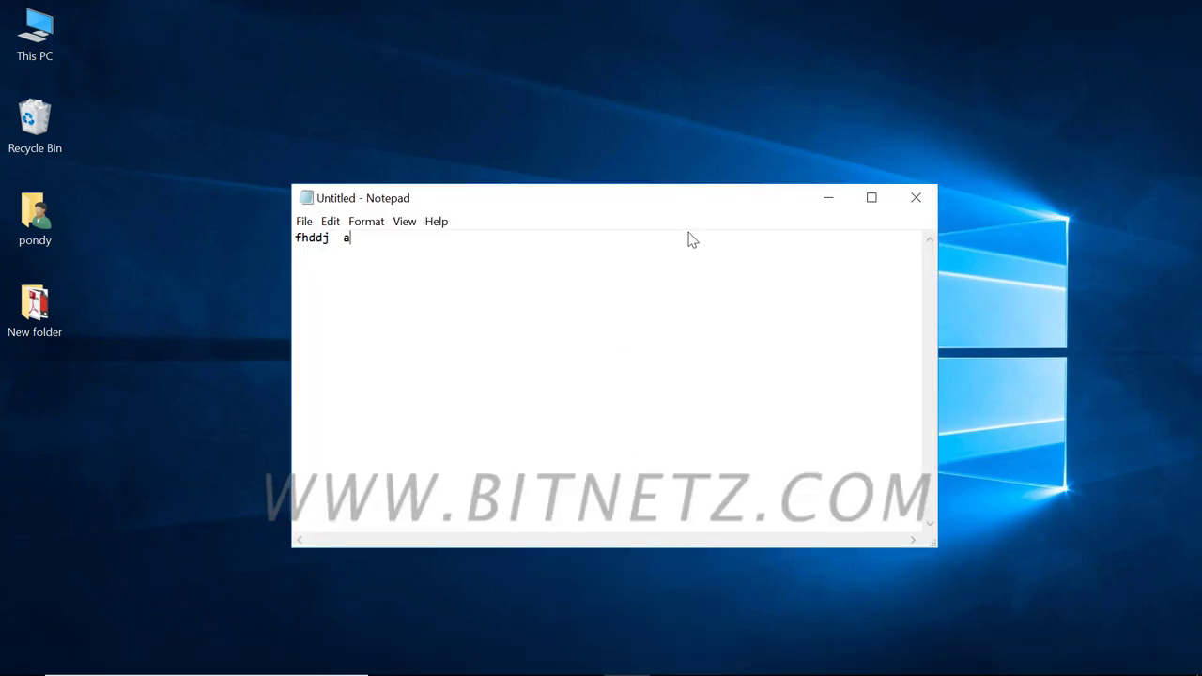
pyautogui.press('super+Right')
pyautogui.moveTo(794, 216); pyautogui.dragTo(556, 175)
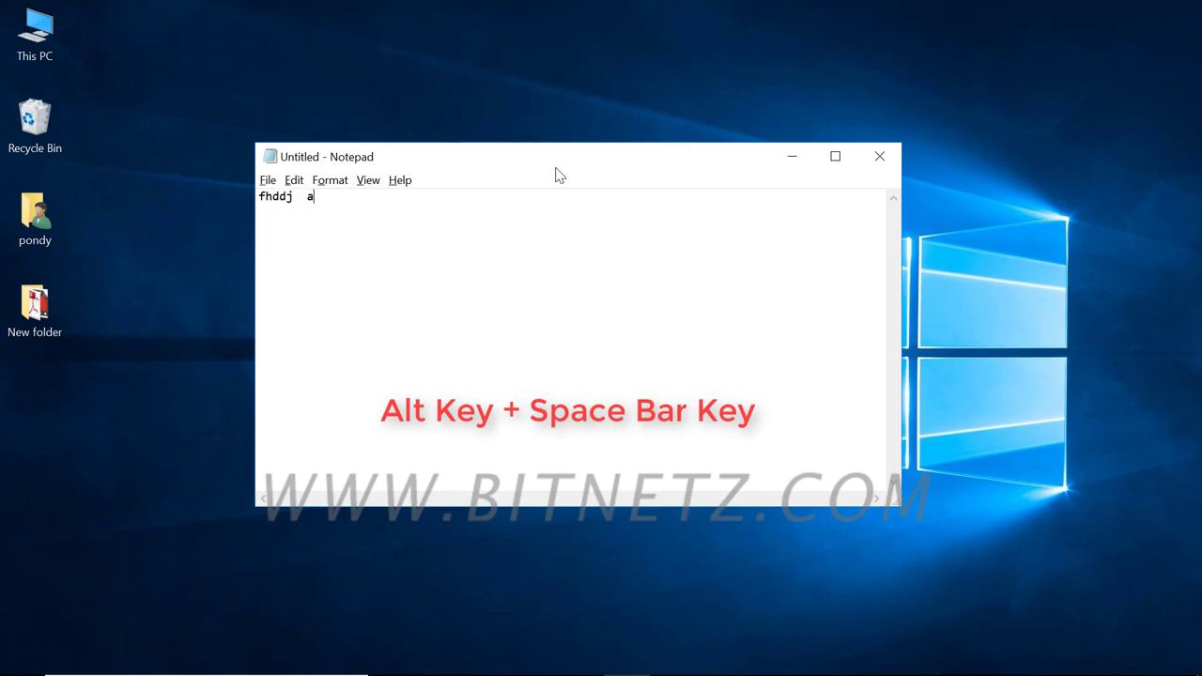
# Use the window's Move command to shift Notepad to the right and slightly upward, and confirm the new position
pyautogui.hotkey('alt', 'space')
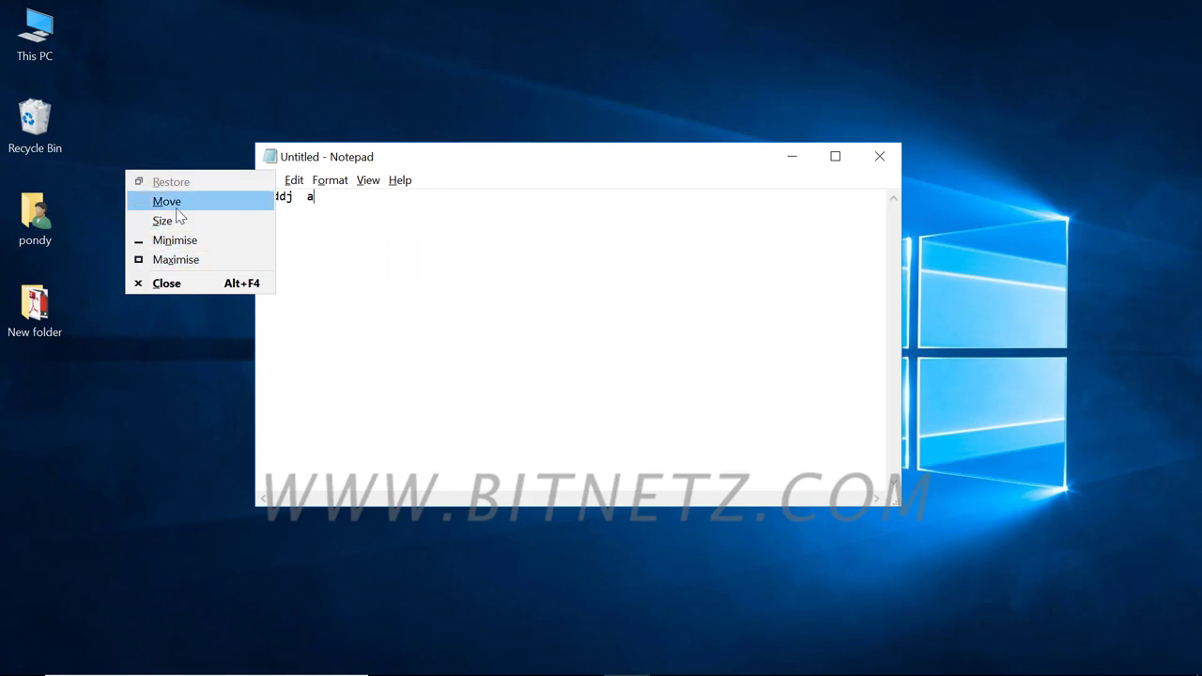
pyautogui.press('m')
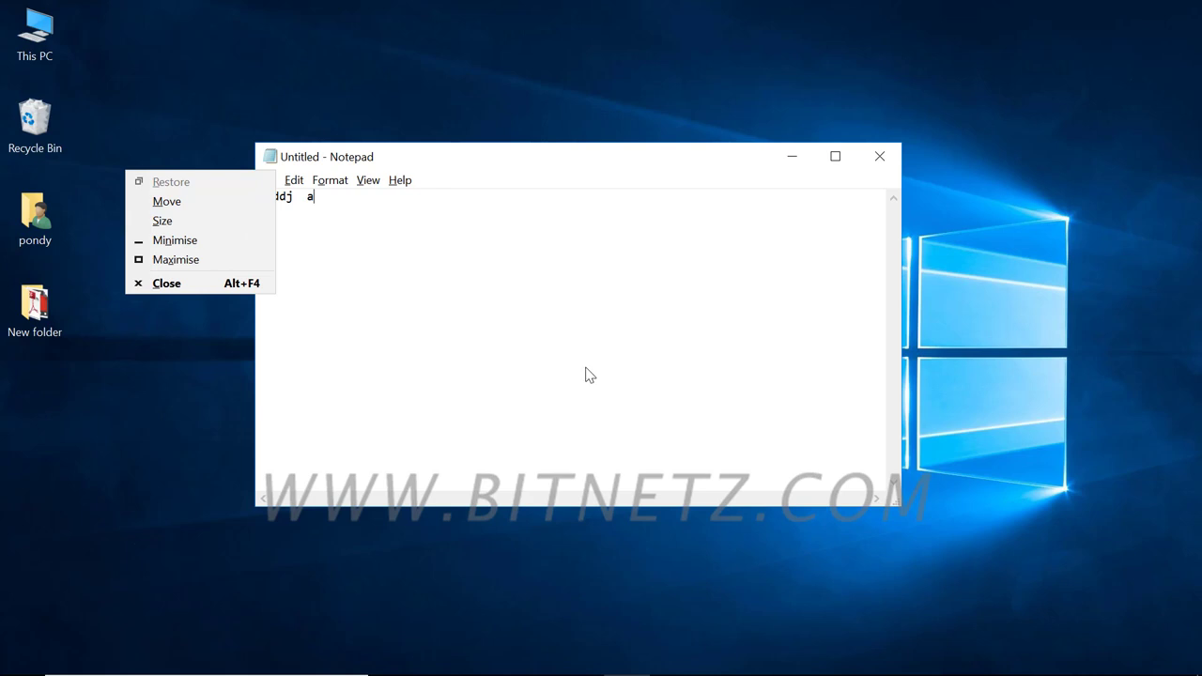
pyautogui.press('Right')
pyautogui.press('Right')
pyautogui.press('Right')
pyautogui.press('Right')
pyautogui.press('Right')
pyautogui.press('Right')
pyautogui.press('Right')
pyautogui.press('Right')
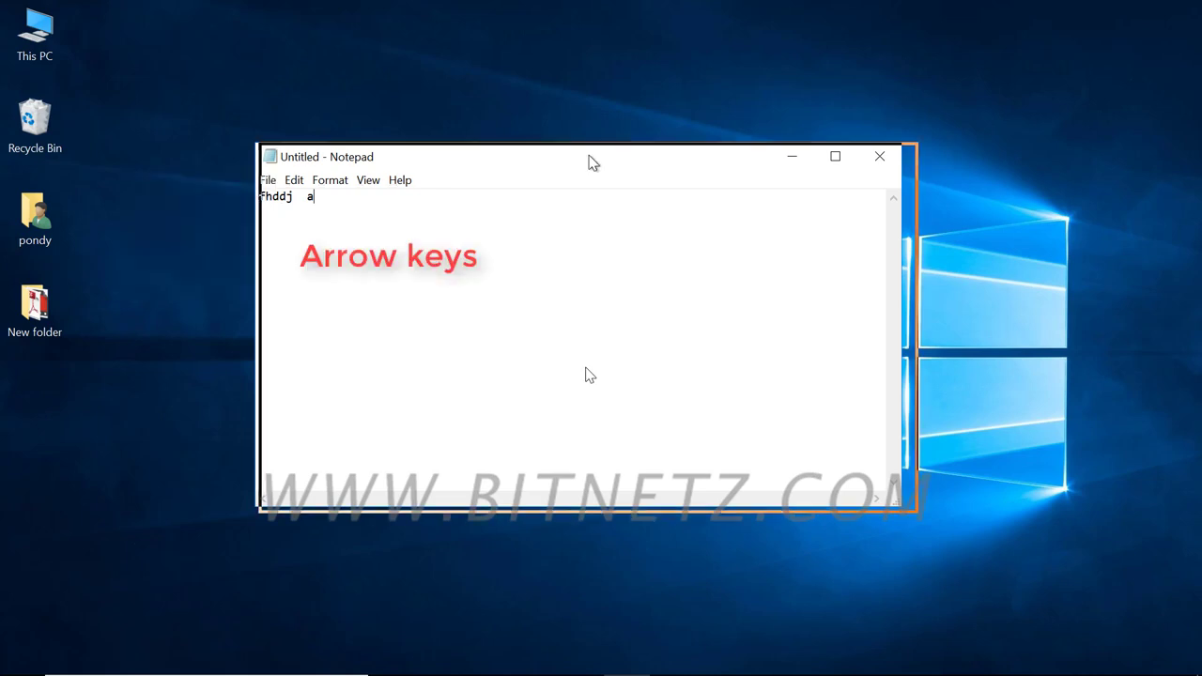
pyautogui.press('Right')
pyautogui.press('Right')
pyautogui.press('Right')
pyautogui.press('Up')
pyautogui.press('Up')
pyautogui.press('Up')
pyautogui.press('Up')
pyautogui.press('Up')
pyautogui.press('Up')
pyautogui.press('Up')
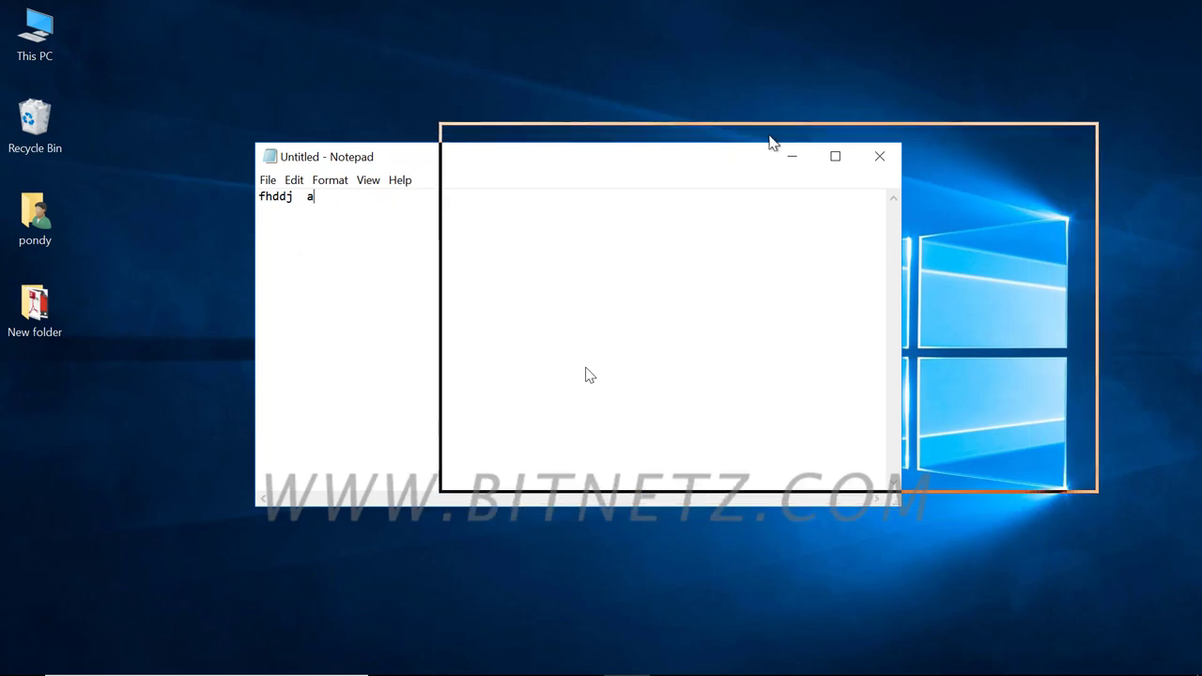
pyautogui.press('Return')
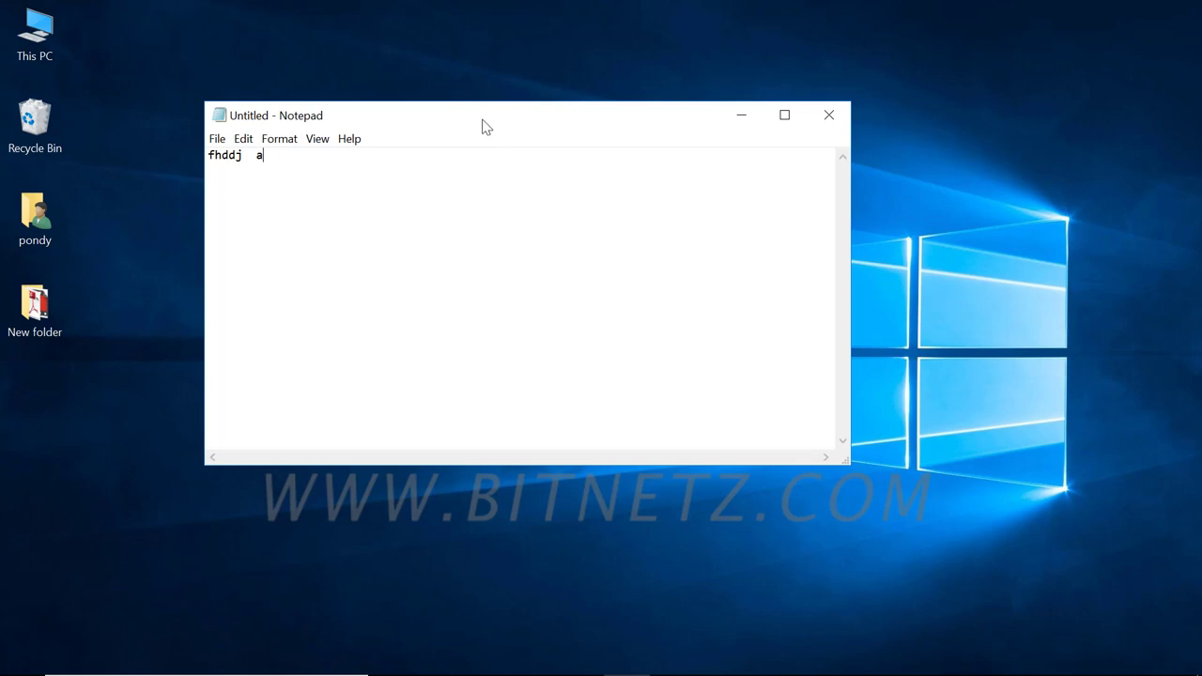
# Move the Notepad window slightly right and almost entirely below the lower screen edge, and check its taskbar jump list
pyautogui.moveTo(482, 127); pyautogui.dragTo(552, 120)
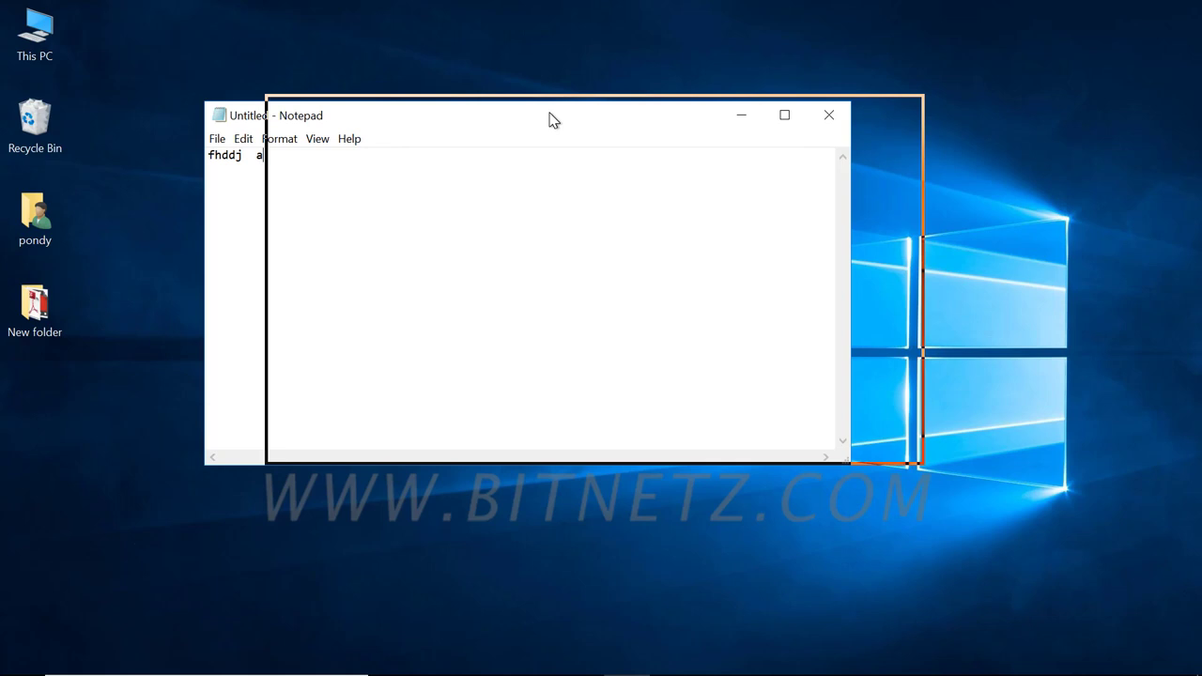
pyautogui.moveTo(553, 120); pyautogui.dragTo(553, 120)
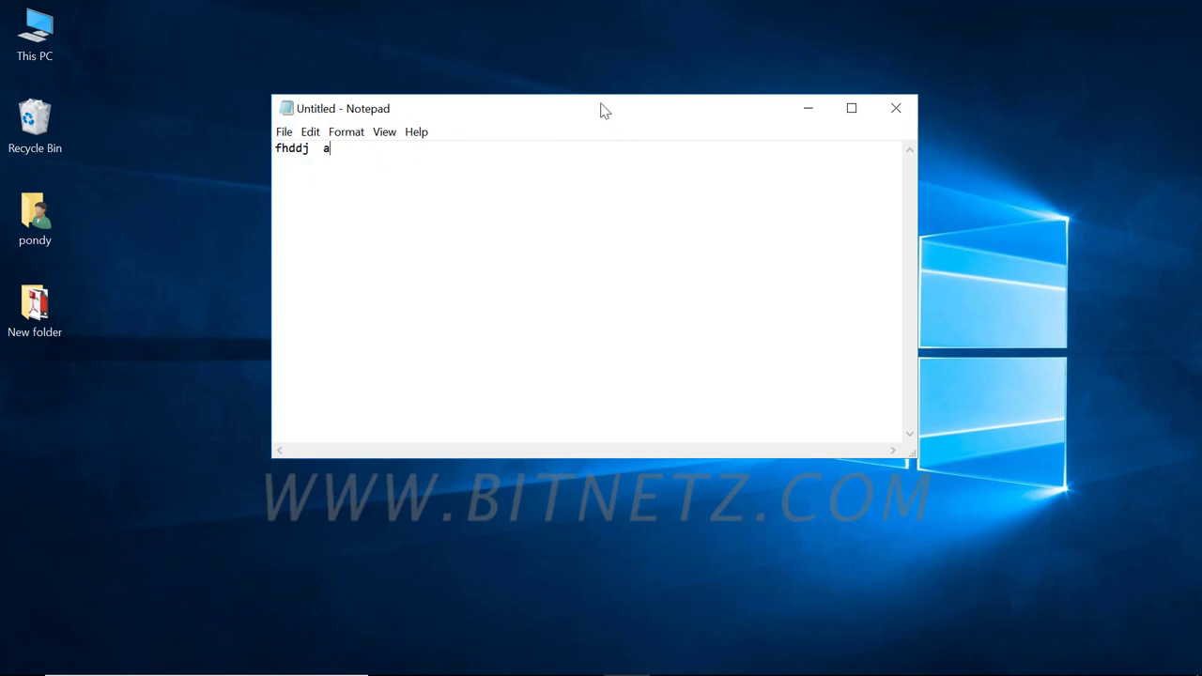
pyautogui.moveTo(601, 109); pyautogui.dragTo(745, 673)
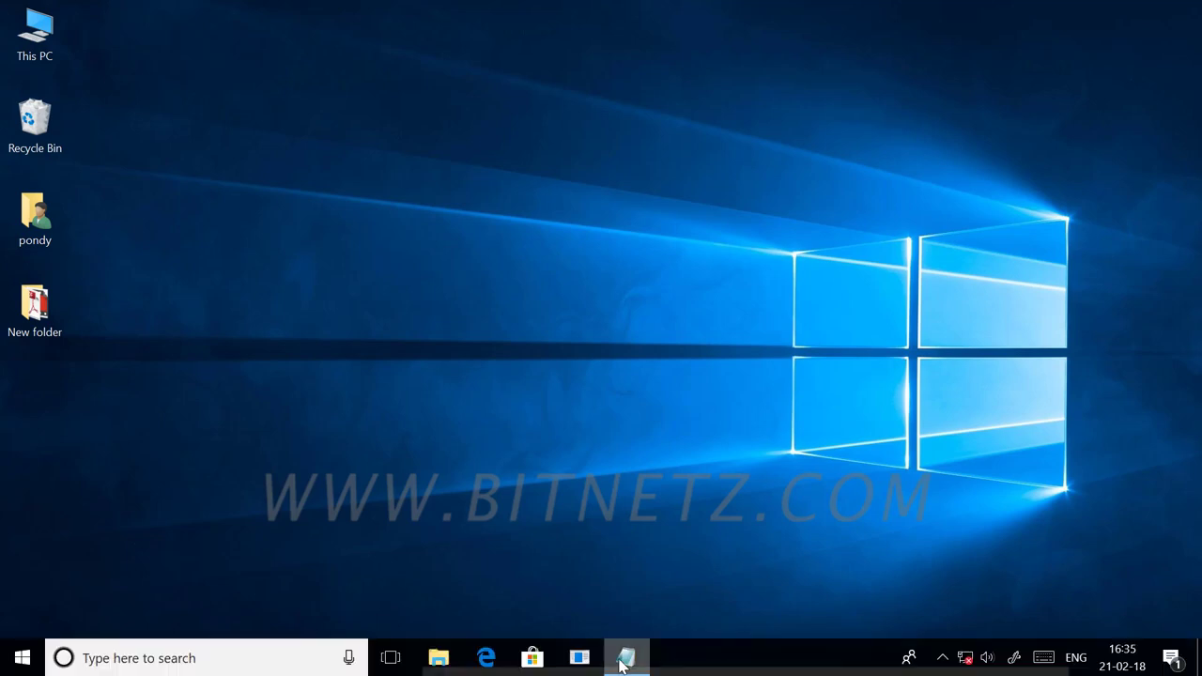
pyautogui.rightClick(622, 661)
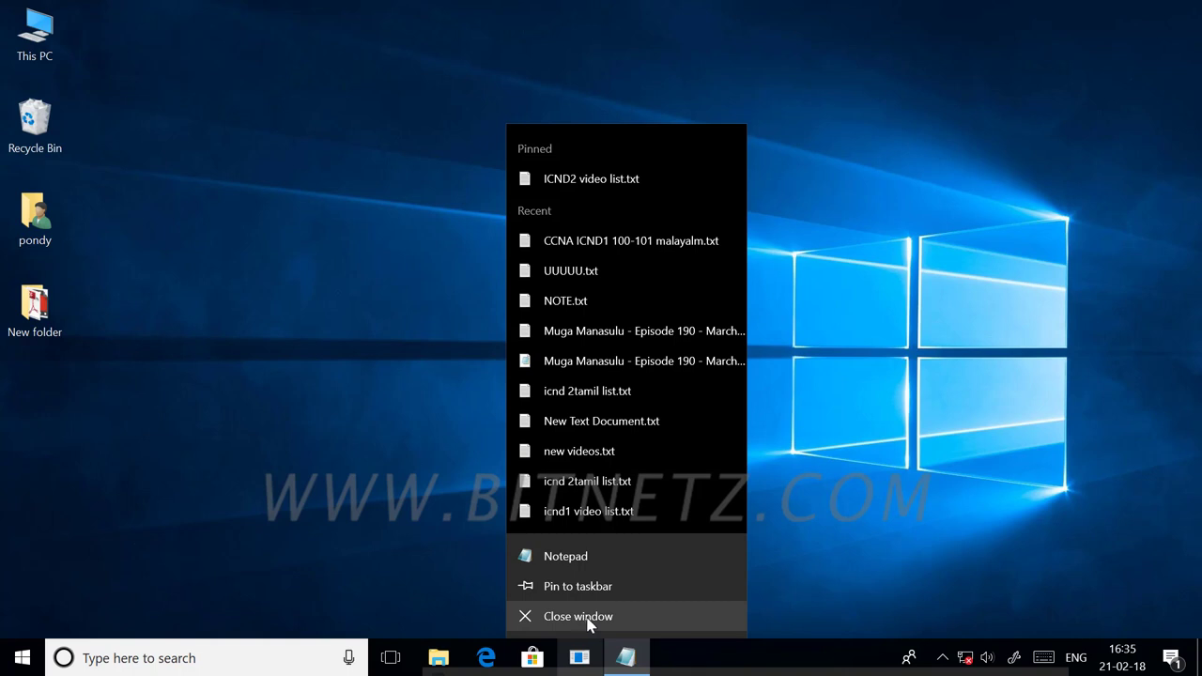
pyautogui.click(877, 535)
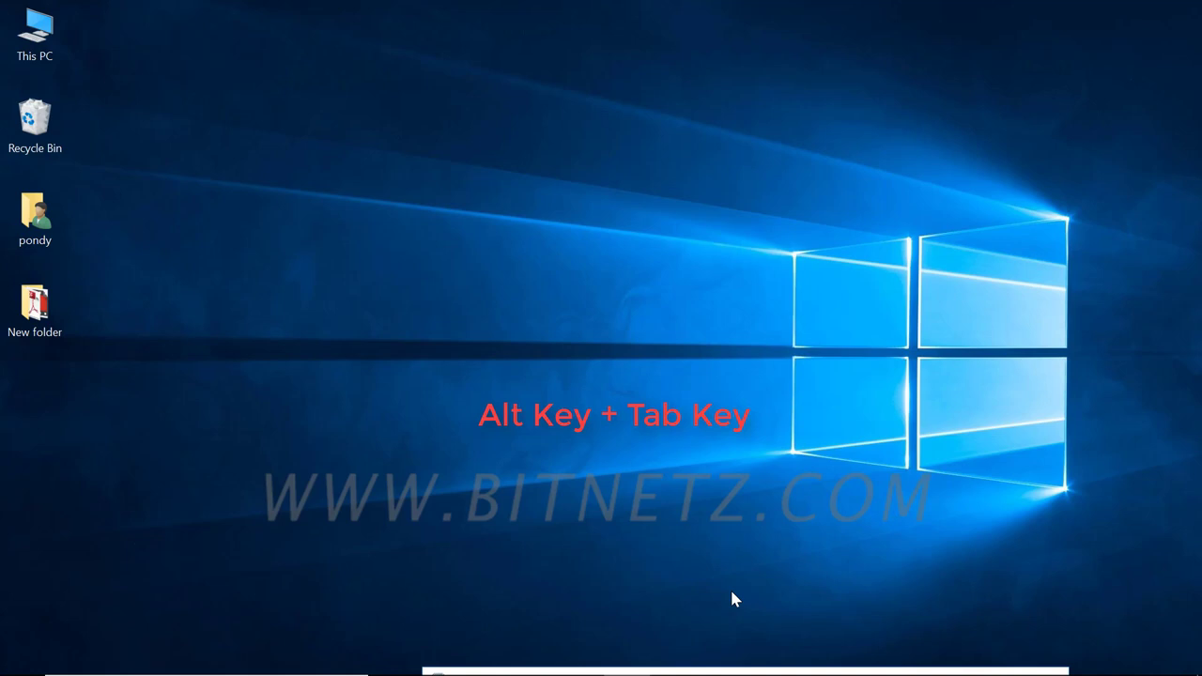
# Switch to the off-screen Notepad window and use its Move command to bring it up near the upper screen edge
pyautogui.hotkey('alt', 'Tab')
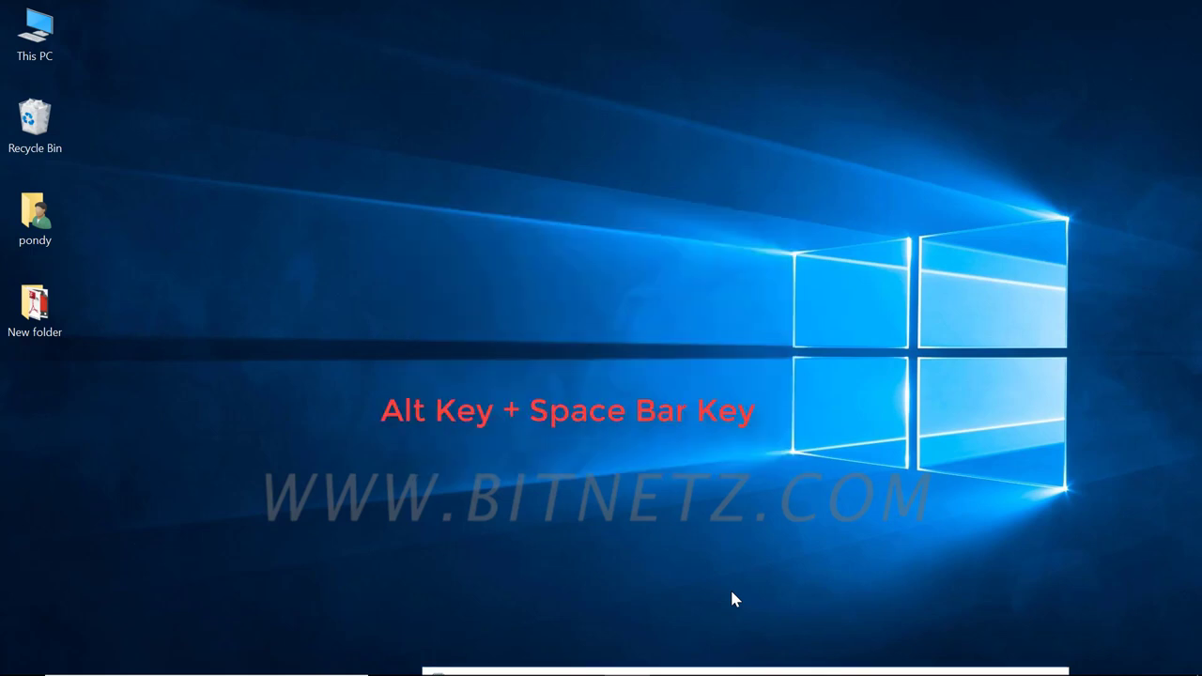
pyautogui.hotkey('alt', 'space')
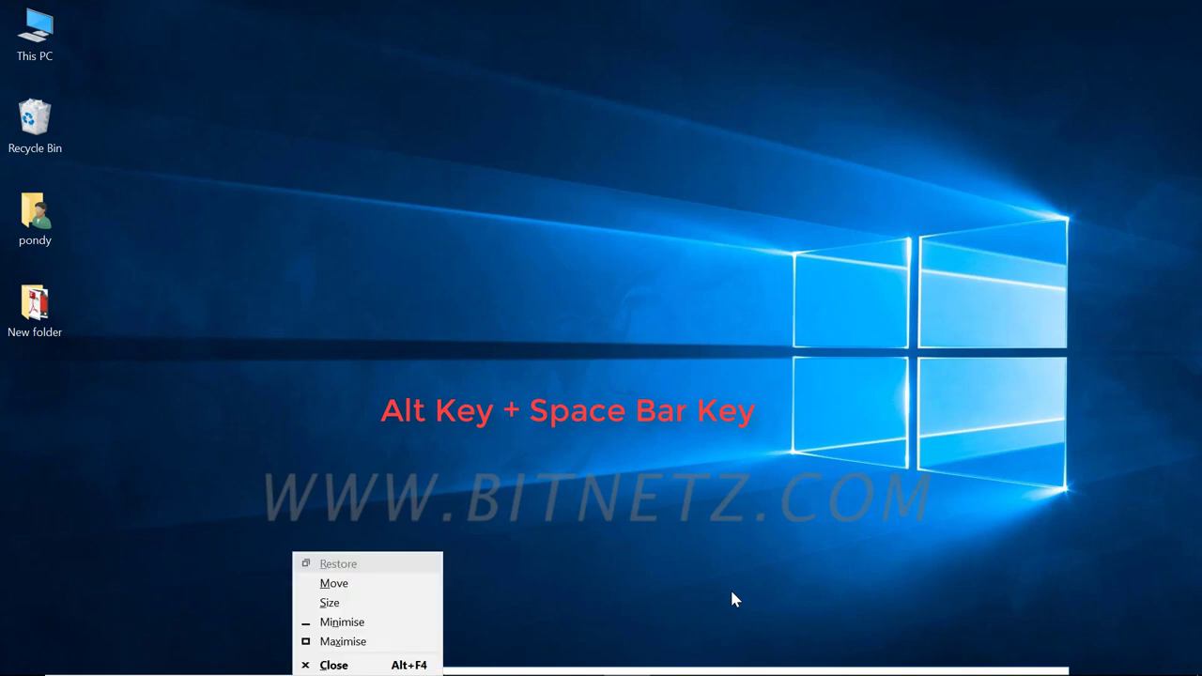
pyautogui.press('m')
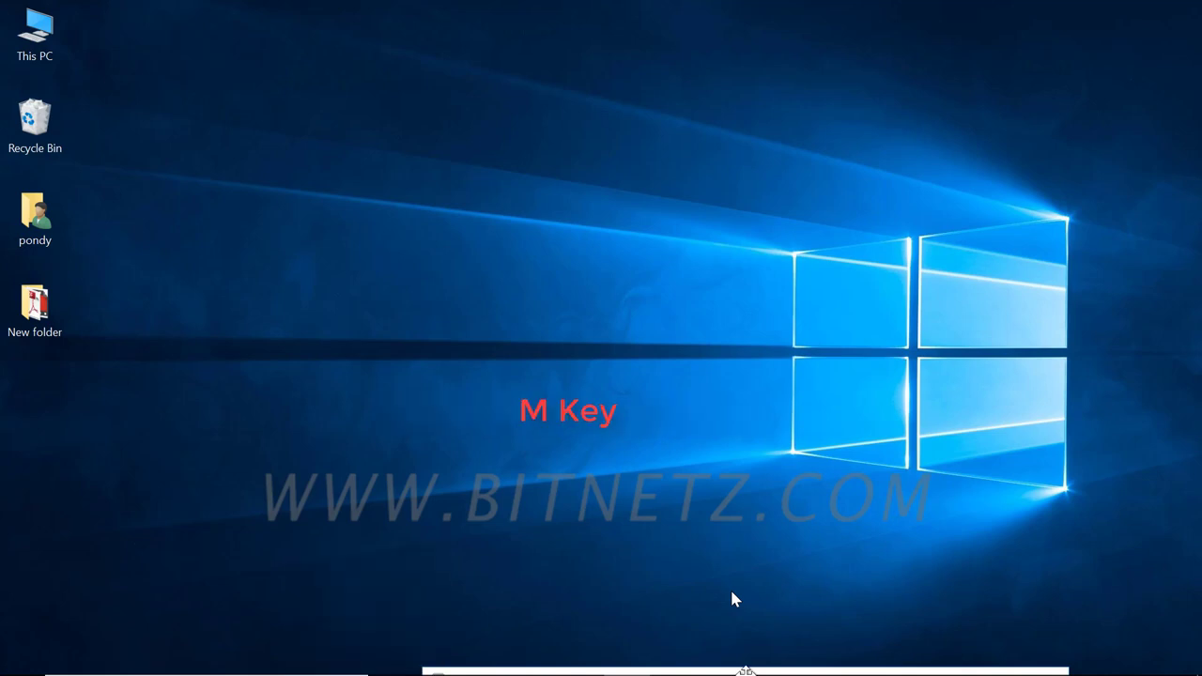
pyautogui.press('Up')
pyautogui.press('Up')
pyautogui.press('Up')
pyautogui.press('Up')
pyautogui.press('Up')
pyautogui.press('Up')
pyautogui.press('Up')
pyautogui.press('Up')
pyautogui.press('Up')
pyautogui.press('Up')
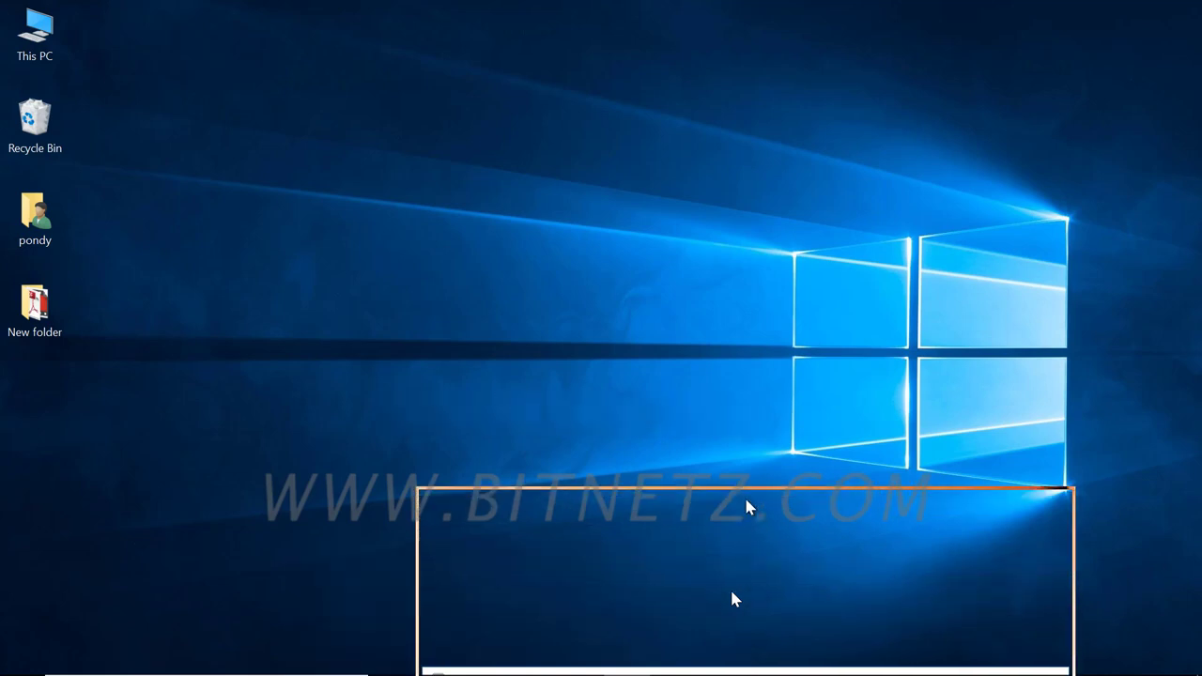
pyautogui.press('Up')
pyautogui.press('Up')
pyautogui.press('Up')
pyautogui.press('Up')
pyautogui.press('Up')
pyautogui.press('Up')
pyautogui.press('Up')
pyautogui.press('Up')
pyautogui.press('Up')
pyautogui.press('Up')
pyautogui.press('Up')
pyautogui.press('Up')
pyautogui.press('Up')
pyautogui.press('Up')
pyautogui.press('Up')
pyautogui.press('Up')
pyautogui.press('Up')
pyautogui.press('Up')
pyautogui.press('Up')
pyautogui.press('Up')
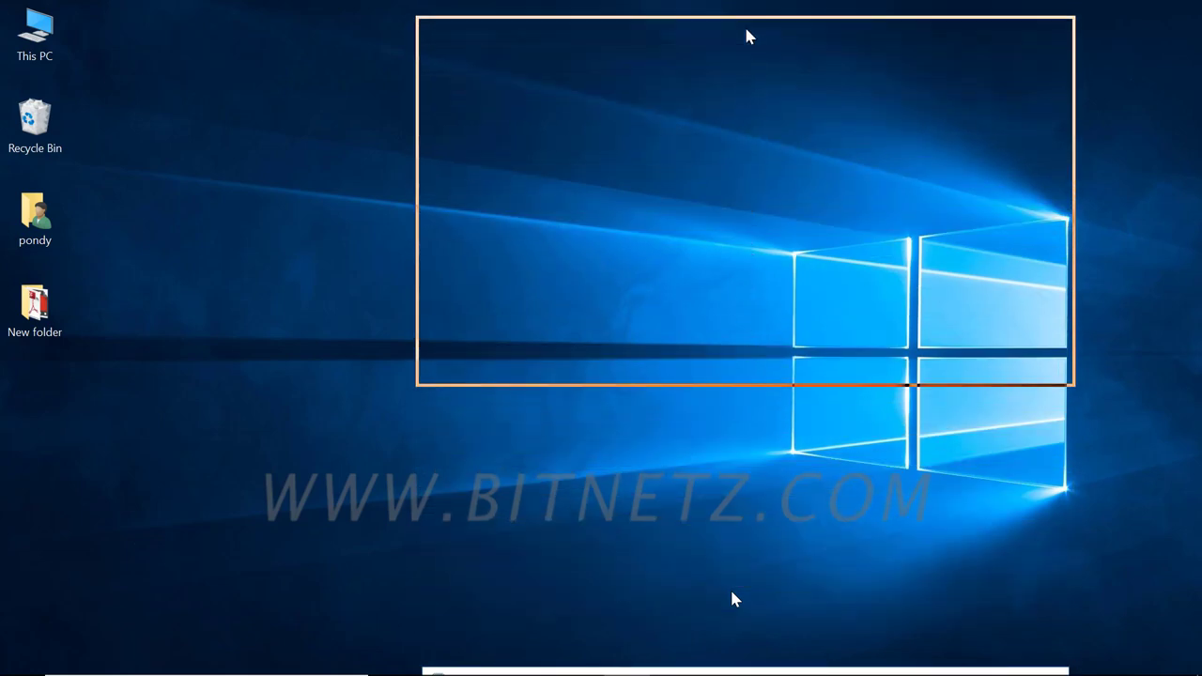
pyautogui.press('Return')
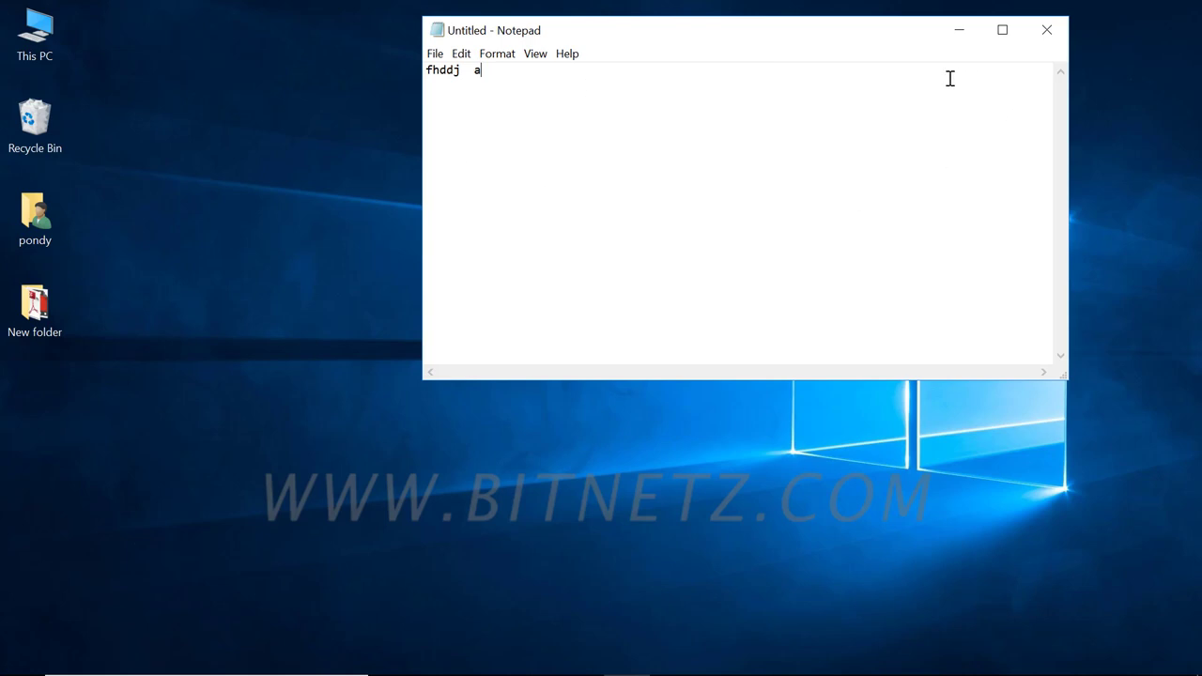
# Use the Move command to nudge the Notepad window slightly right and again to place it almost entirely below the lower screen edge
pyautogui.moveTo(626, 662)
pyautogui.hotkey('alt', 'space')
pyautogui.press('m')
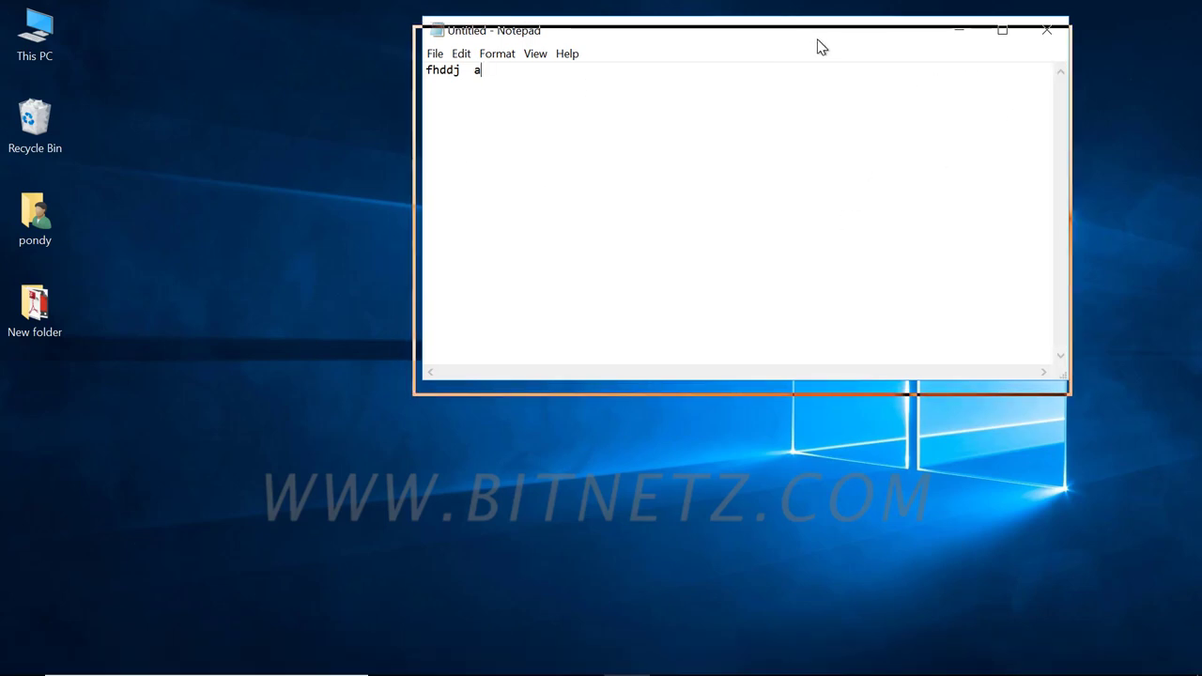
pyautogui.click(824, 36)
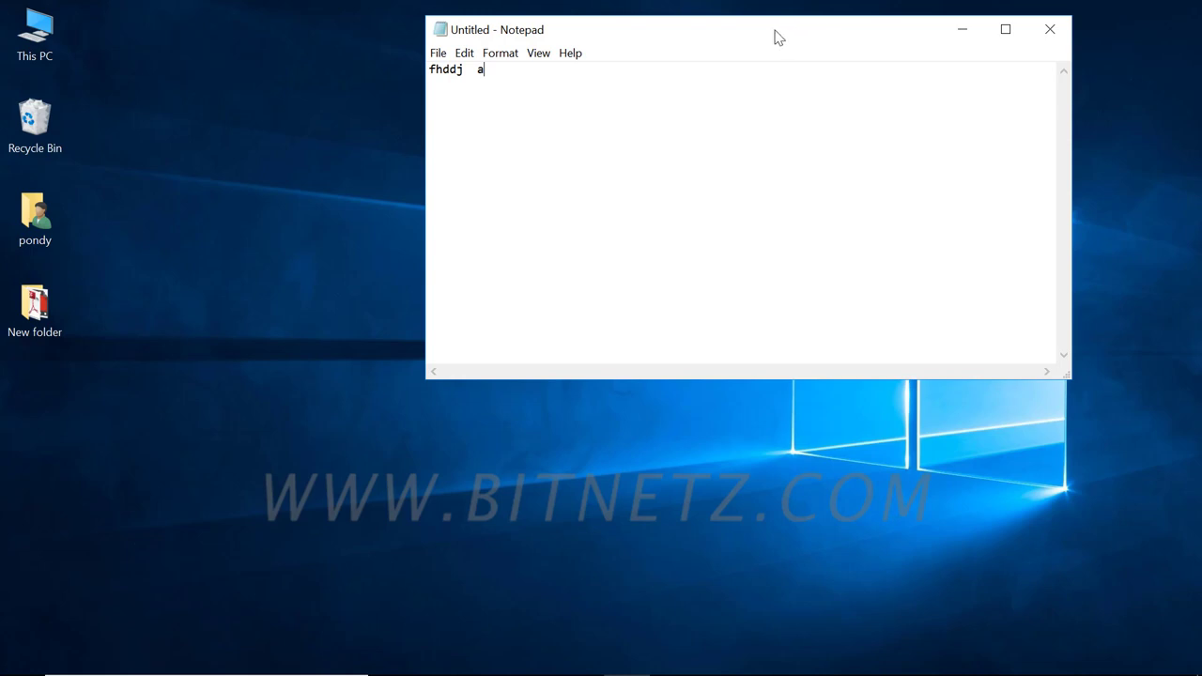
pyautogui.hotkey('alt', 'space')
pyautogui.press('m')
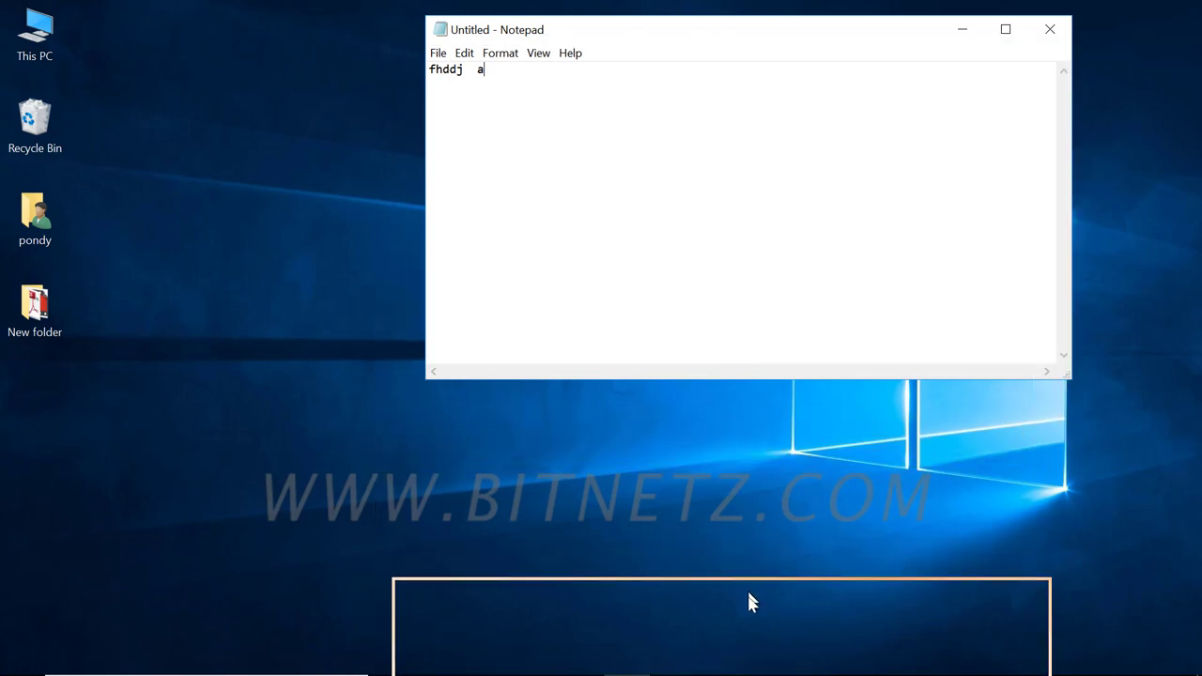
pyautogui.click(799, 652)
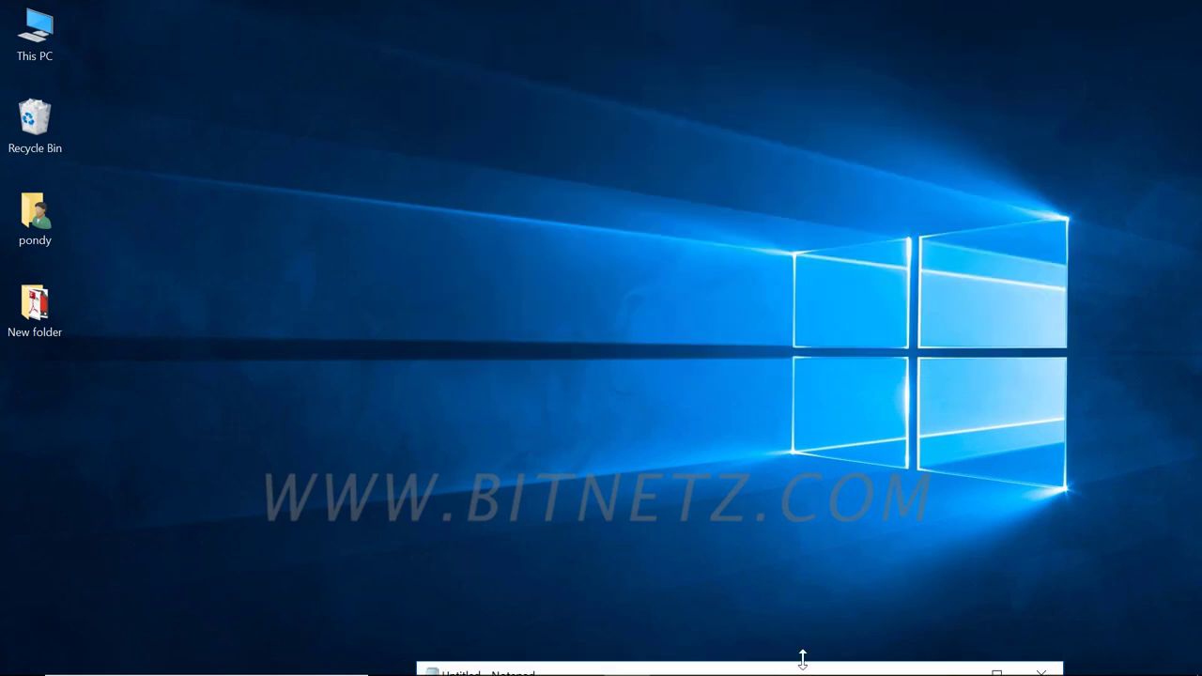
# Maximise the off-screen Notepad window through its taskbar window menu and restore it to its previous position
pyautogui.moveTo(627, 665)
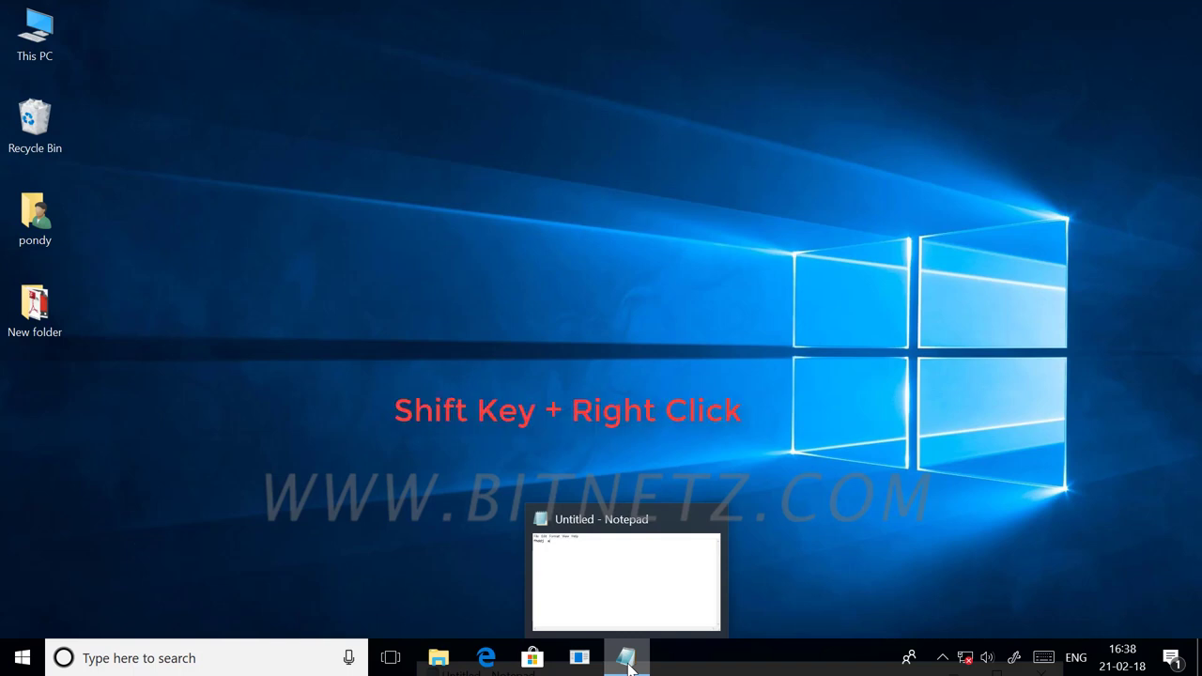
pyautogui.keyDown('shift'); pyautogui.rightClick(628, 665); pyautogui.keyUp('shift')
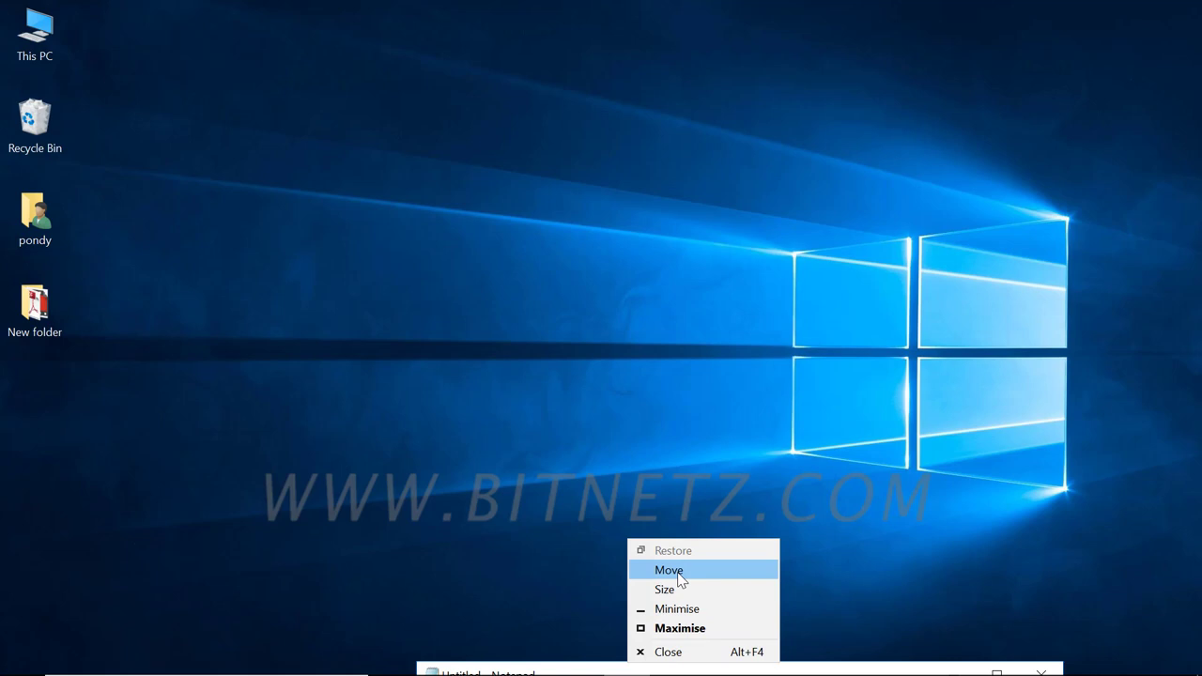
pyautogui.click(692, 637)
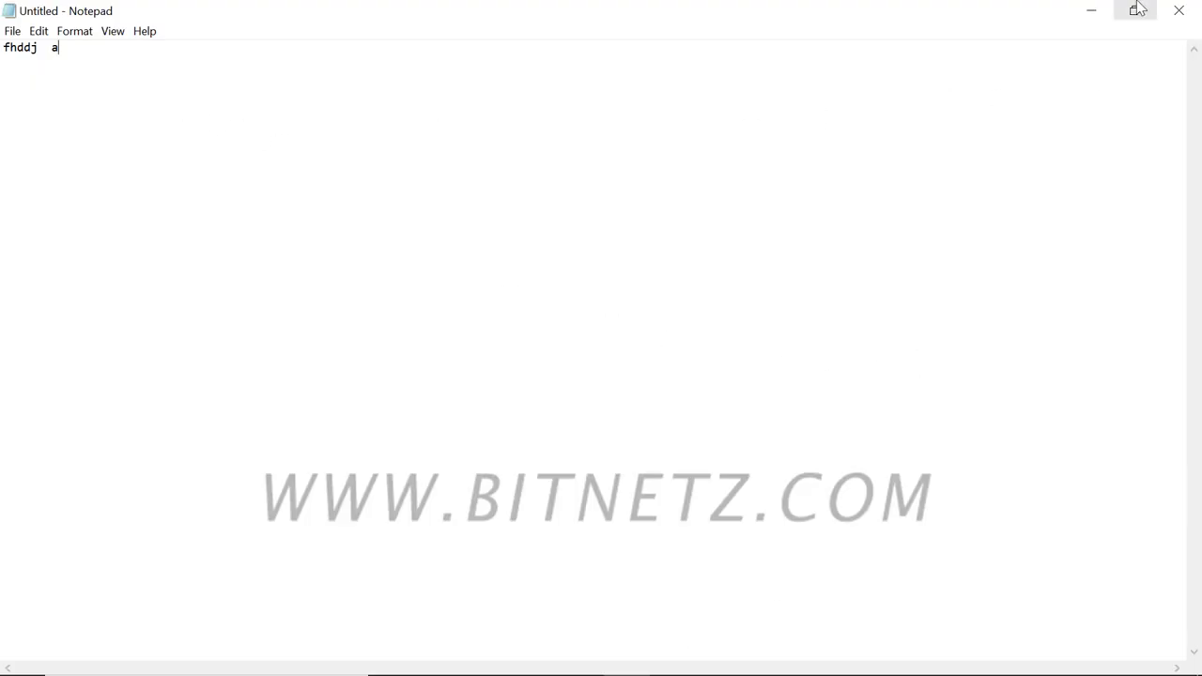
pyautogui.click(1138, 8)
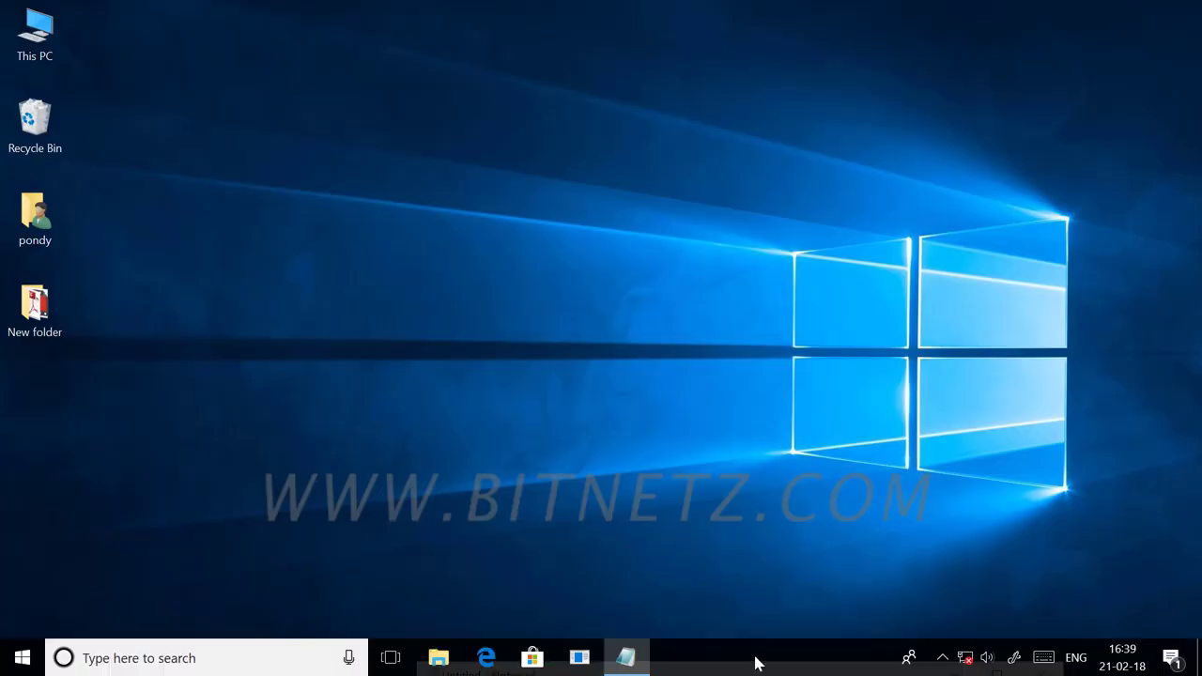
# Use the Move command on the off-screen Notepad window to bring it fully back into the upper part of the screen
pyautogui.keyDown('shift'); pyautogui.rightClick(626, 660); pyautogui.keyUp('shift')
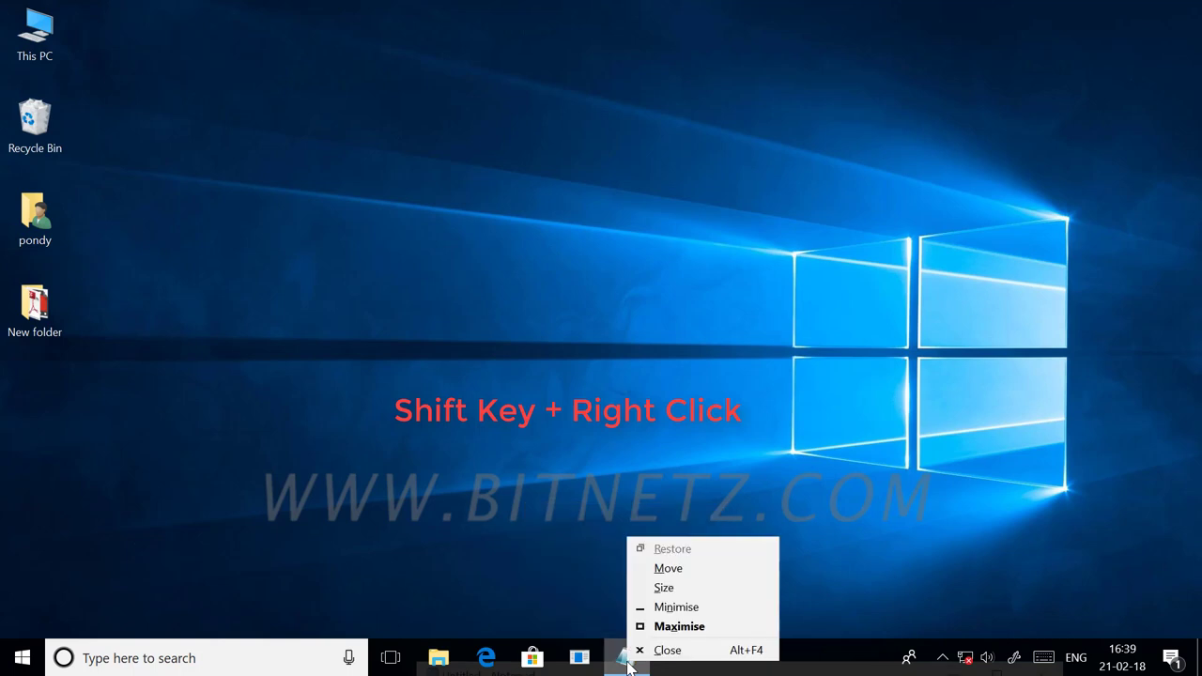
pyautogui.click(672, 569)
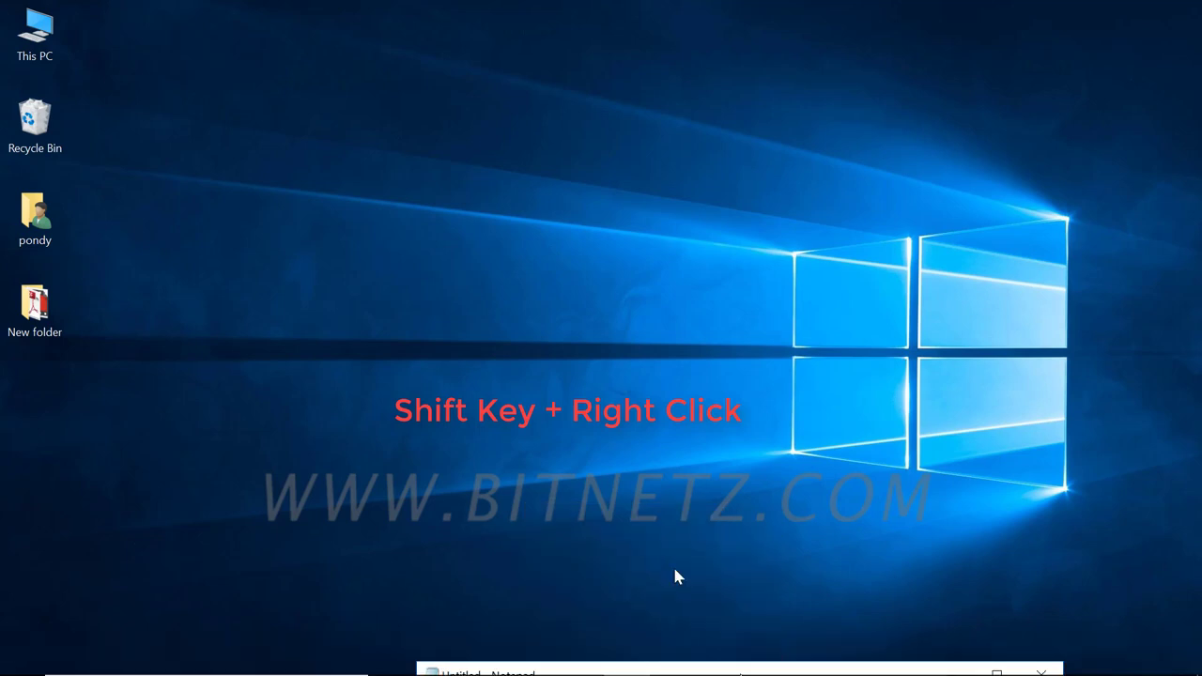
pyautogui.press('Up')
pyautogui.press('Up')
pyautogui.press('Up')
pyautogui.press('Up')
pyautogui.press('Up')
pyautogui.press('Up')
pyautogui.press('Up')
pyautogui.press('Up')
pyautogui.press('Up')
pyautogui.press('Up')
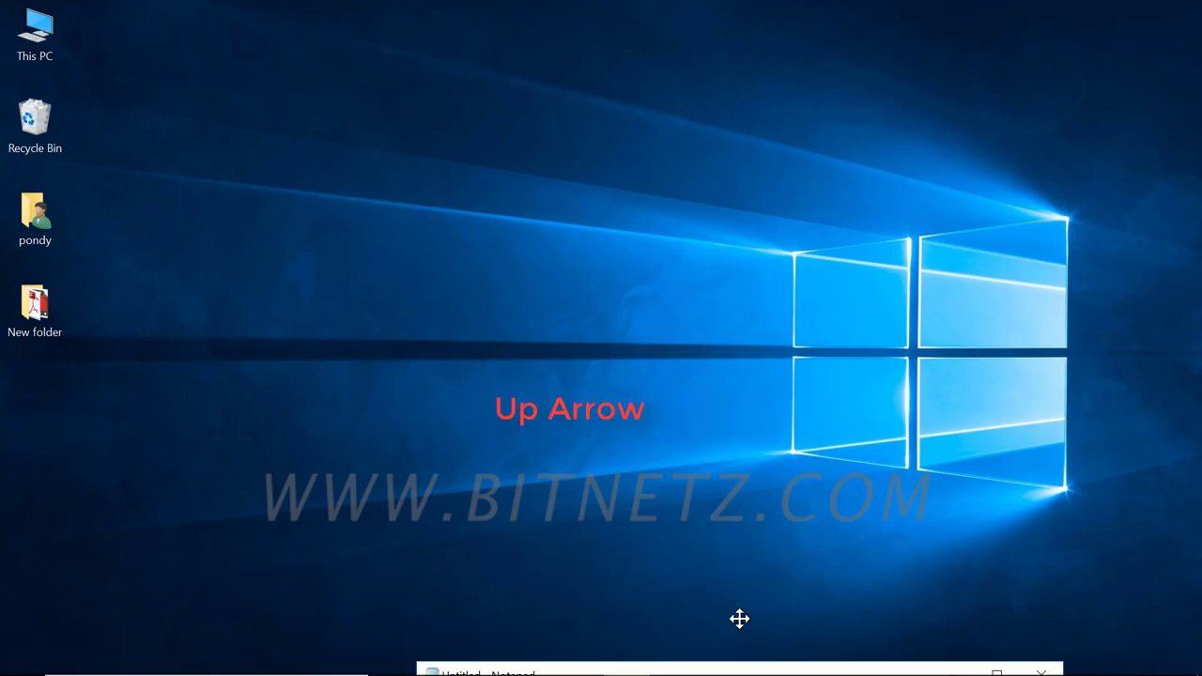
pyautogui.press('Up')
pyautogui.press('Up')
pyautogui.press('Up')
pyautogui.press('Up')
pyautogui.press('Up')
pyautogui.press('Up')
pyautogui.press('Up')
pyautogui.press('Up')
pyautogui.press('Up')
pyautogui.press('Up')
pyautogui.press('Up')
pyautogui.press('Up')
pyautogui.press('Up')
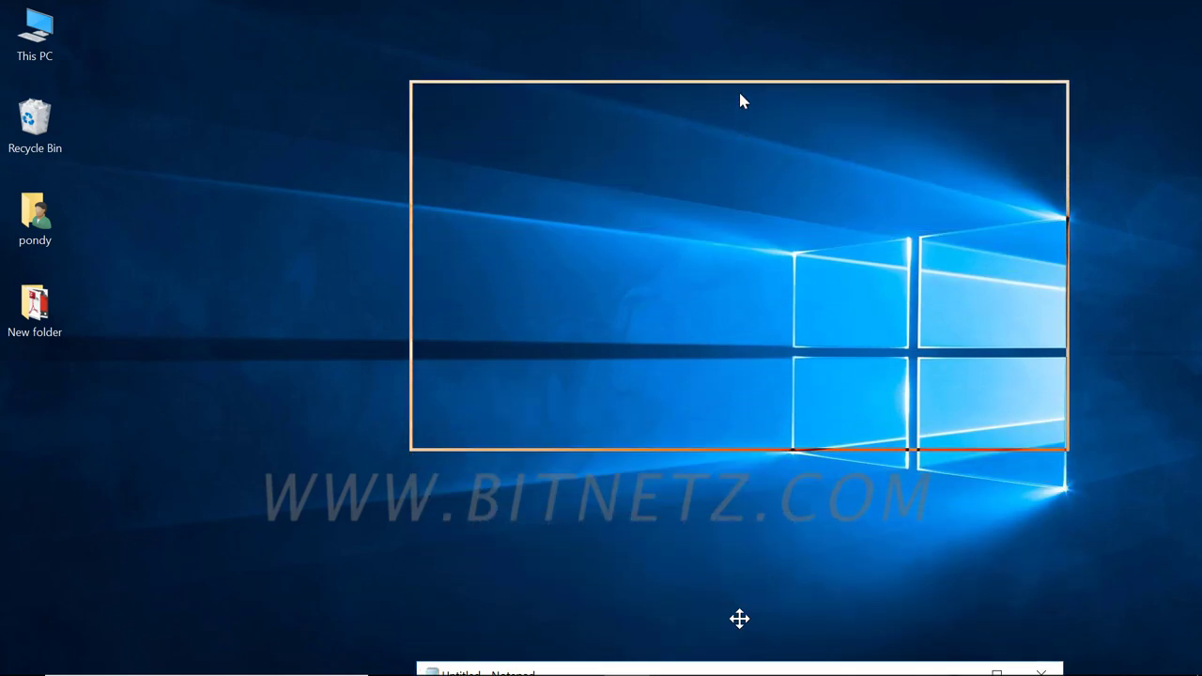
pyautogui.press('Return')
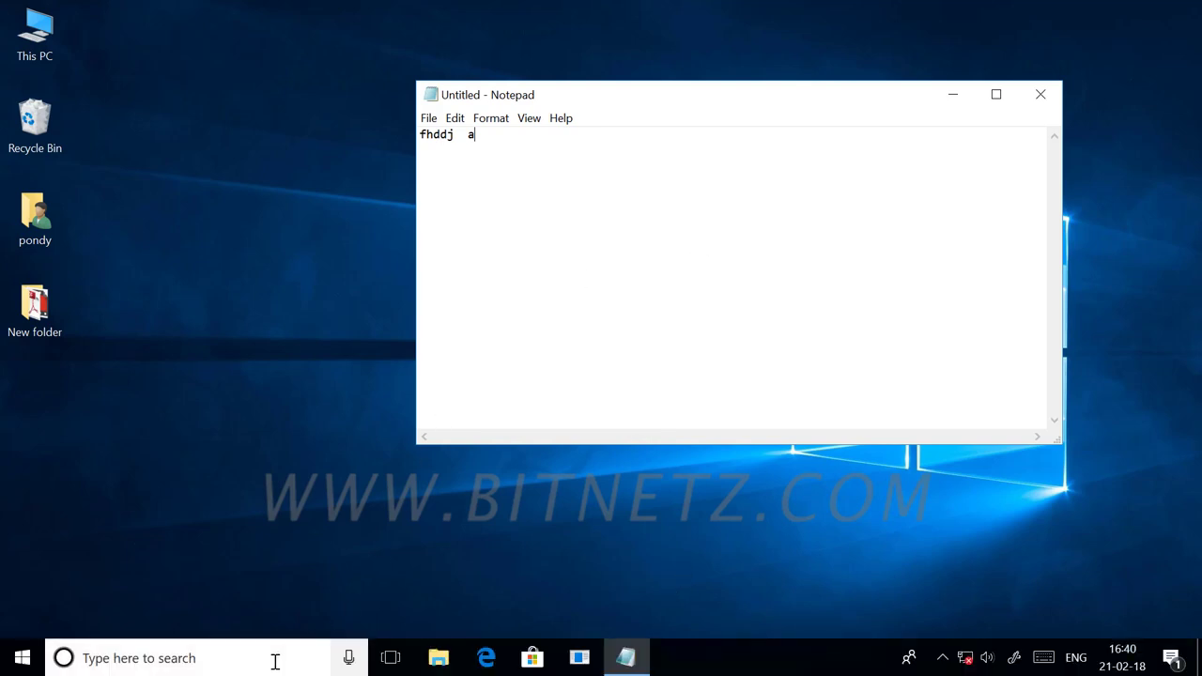
# Search for and open Paint and WordPad so that three application windows are open
pyautogui.click(256, 658)
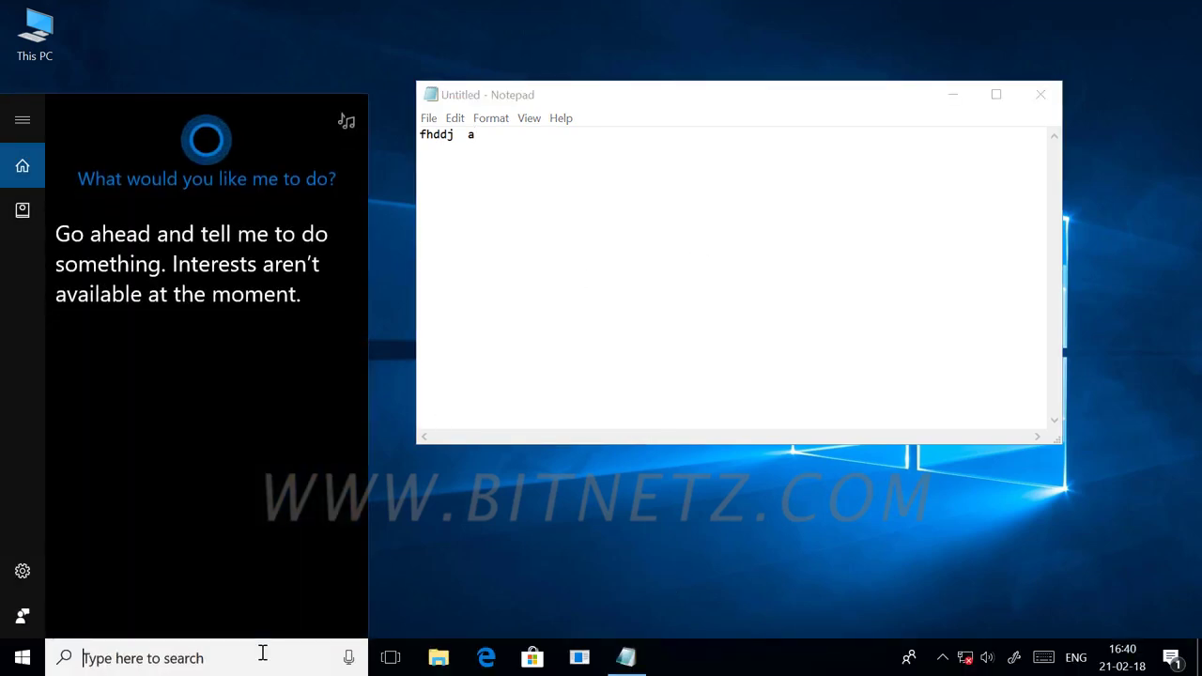
pyautogui.write('paint')
pyautogui.press('Return')
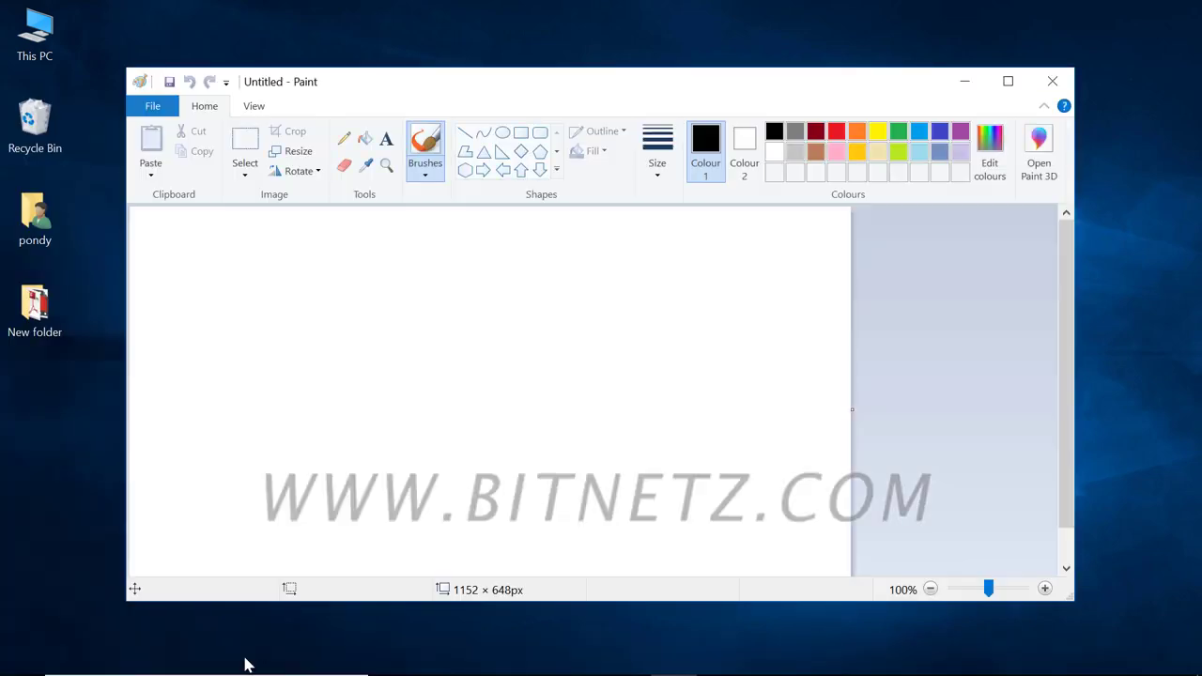
pyautogui.click(246, 660)
pyautogui.write('wordPad')
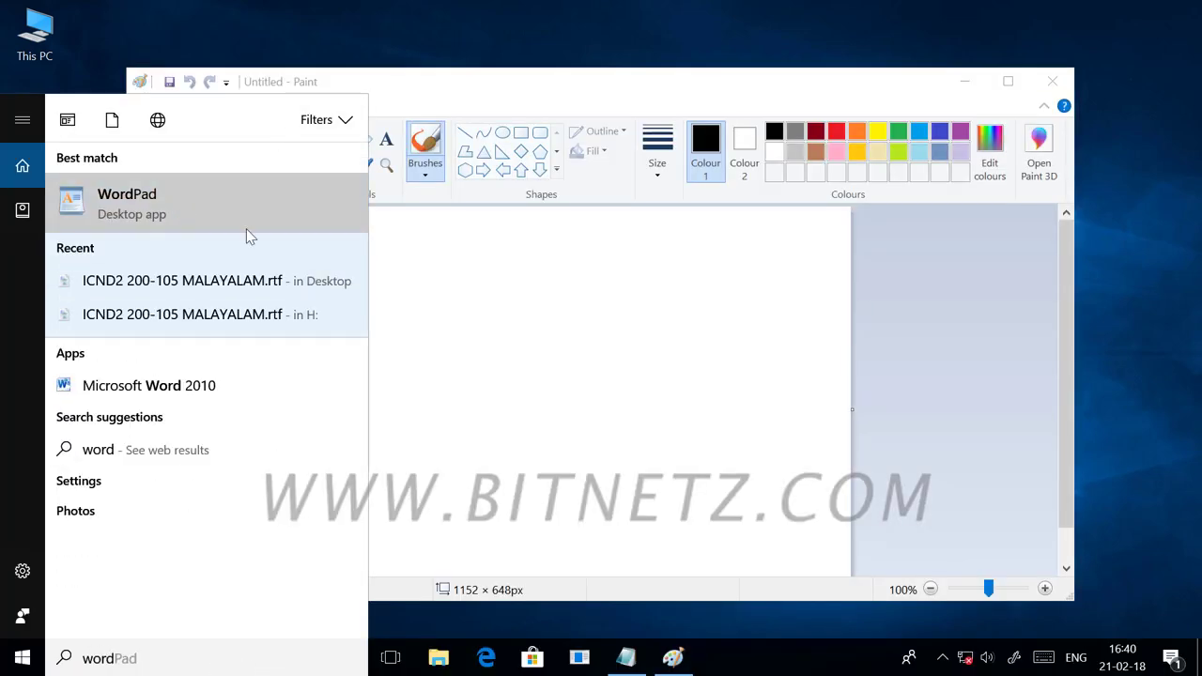
pyautogui.click(246, 229)
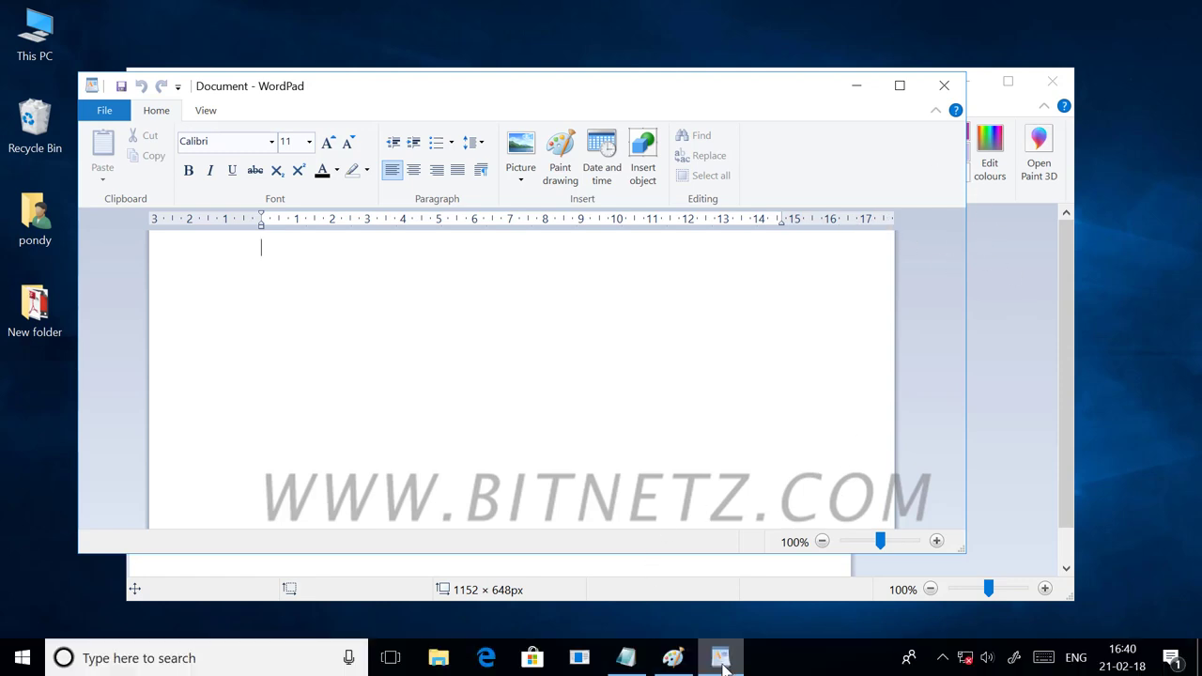
# Move the Notepad window partly past the right screen edge and minimise the WordPad and Paint windows individually
pyautogui.click(627, 657)
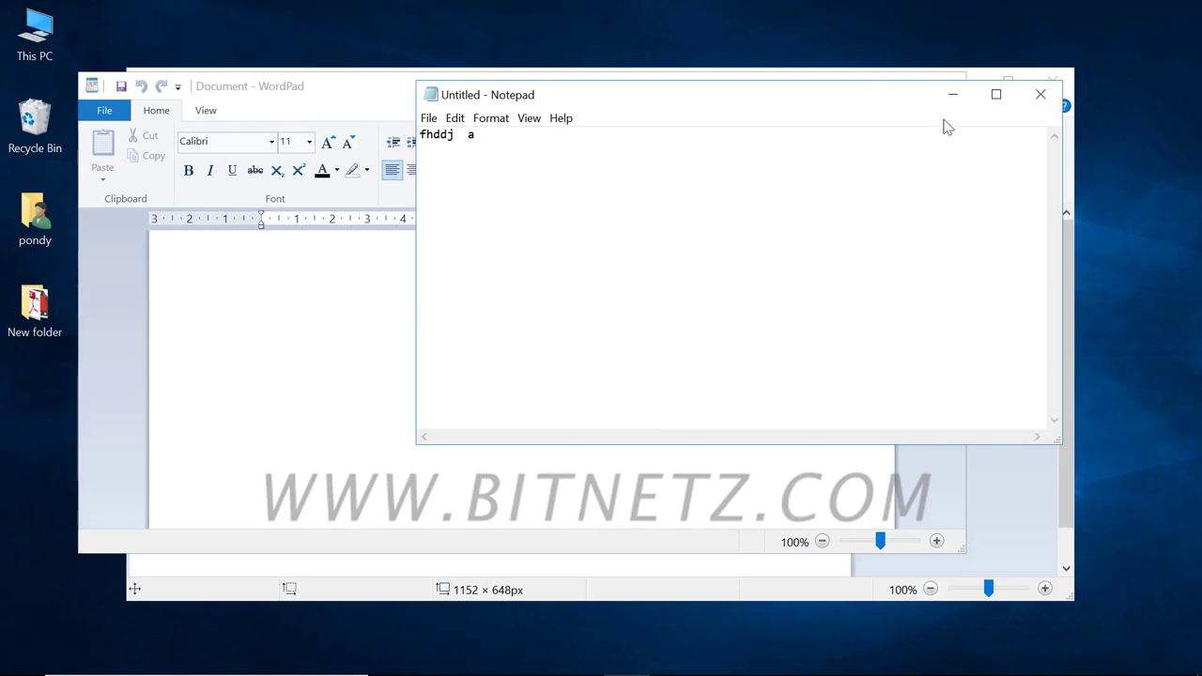
pyautogui.moveTo(716, 107)
pyautogui.mouseDown()
pyautogui.moveTo(748, 132)
pyautogui.moveTo(956, 180)
pyautogui.mouseUp()
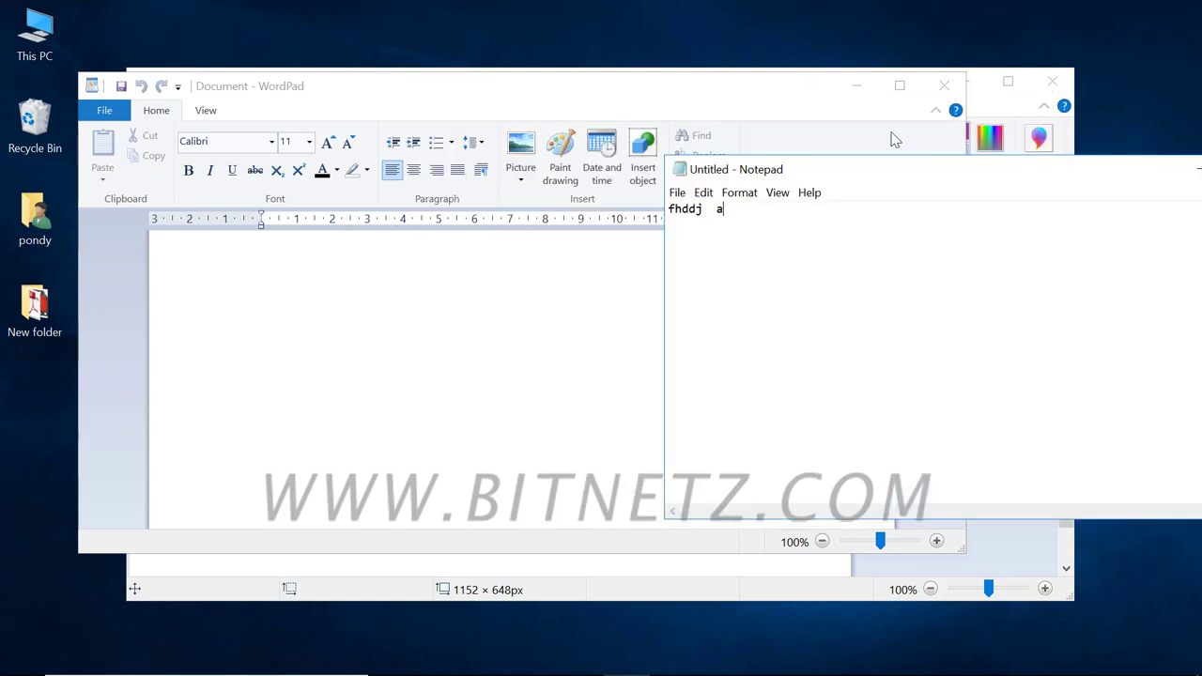
pyautogui.click(859, 87)
pyautogui.click(962, 87)
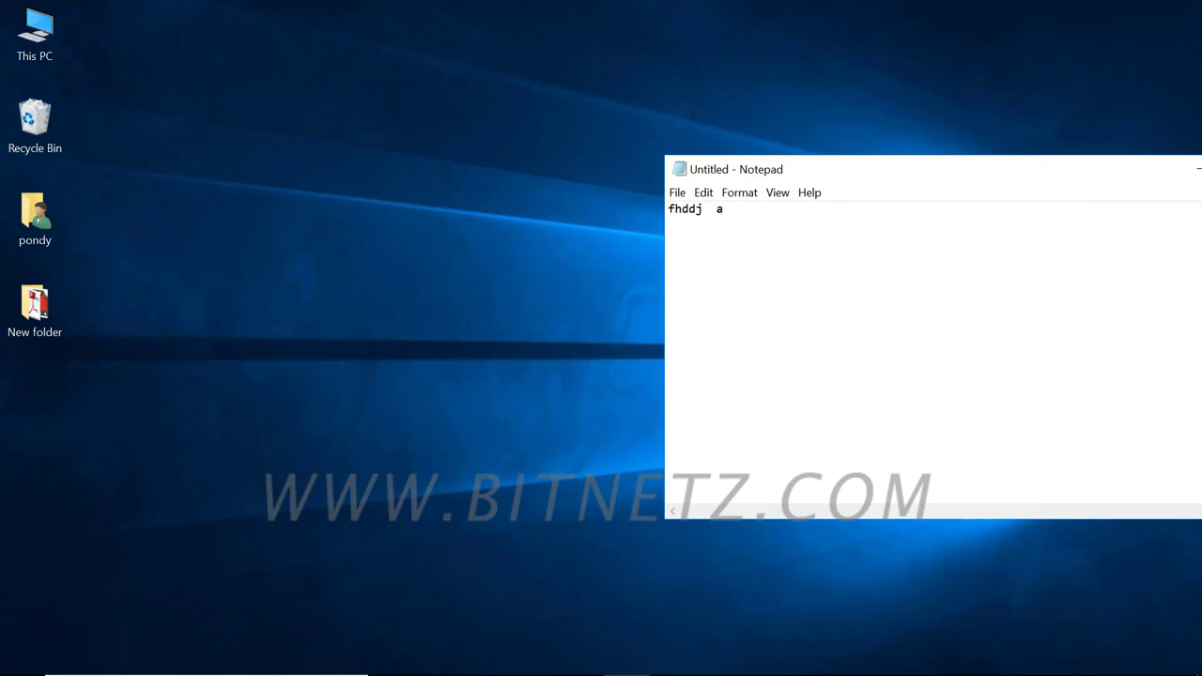
# Restore the minimised WordPad and Paint windows and bring Notepad in front of them
pyautogui.moveTo(732, 666)
pyautogui.click(677, 660)
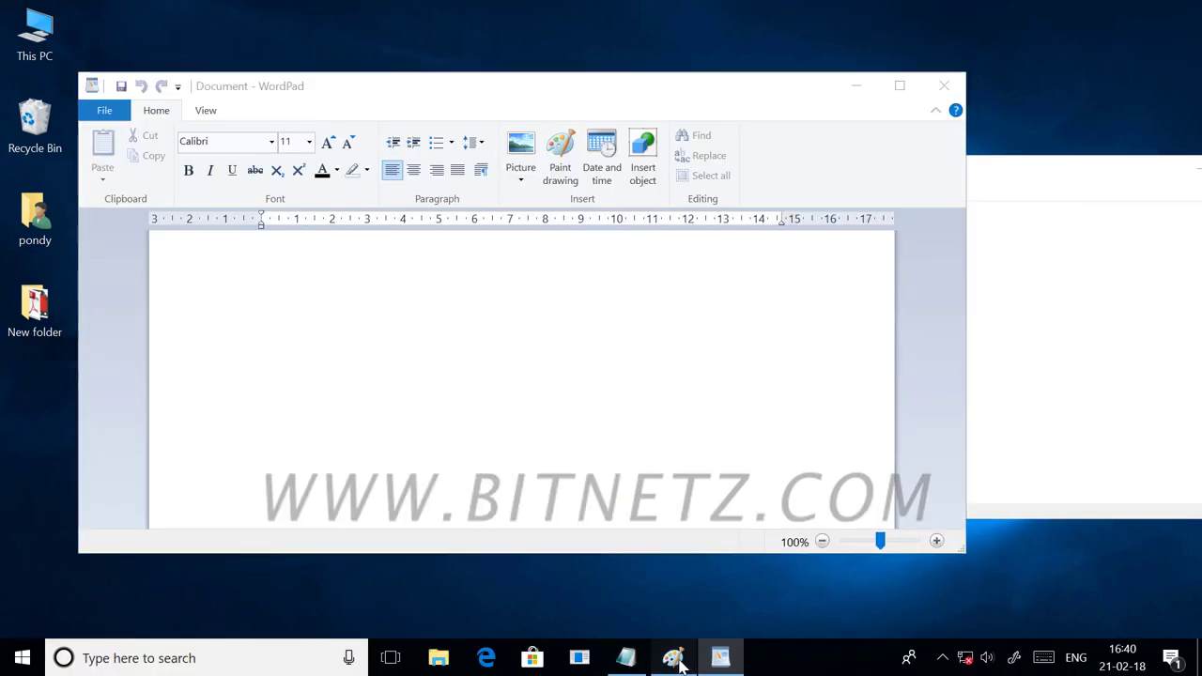
pyautogui.click(678, 659)
pyautogui.click(1077, 188)
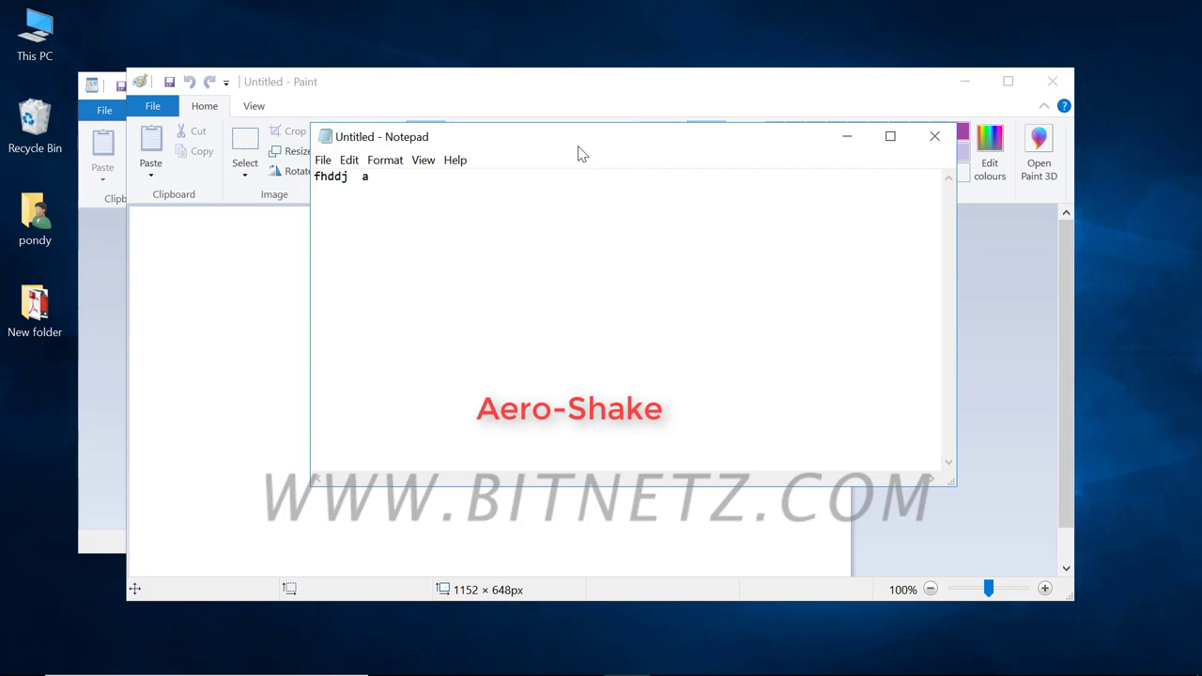
# Minimise and restore all windows except Notepad, once by shaking it with Aero Shake and once with the equivalent Windows shortcut
pyautogui.moveTo(578, 153); pyautogui.dragTo(605, 177)
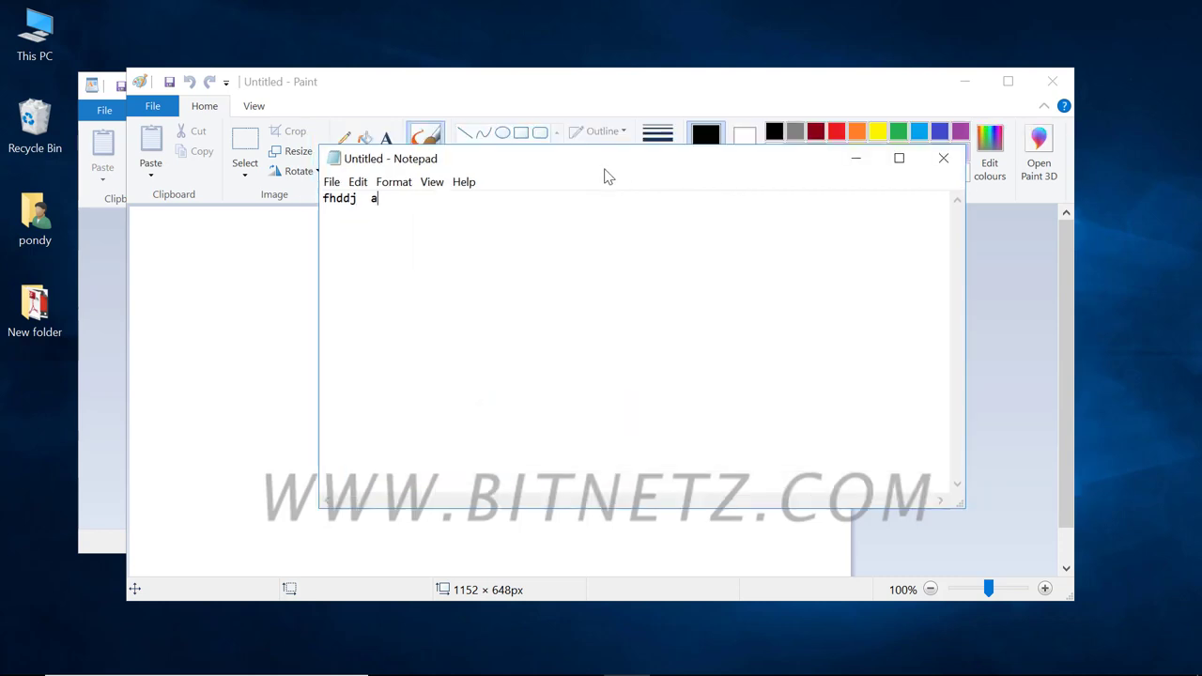
pyautogui.moveTo(605, 177)
pyautogui.mouseDown()
pyautogui.moveTo(645, 193)
pyautogui.moveTo(615, 181)
pyautogui.mouseUp()
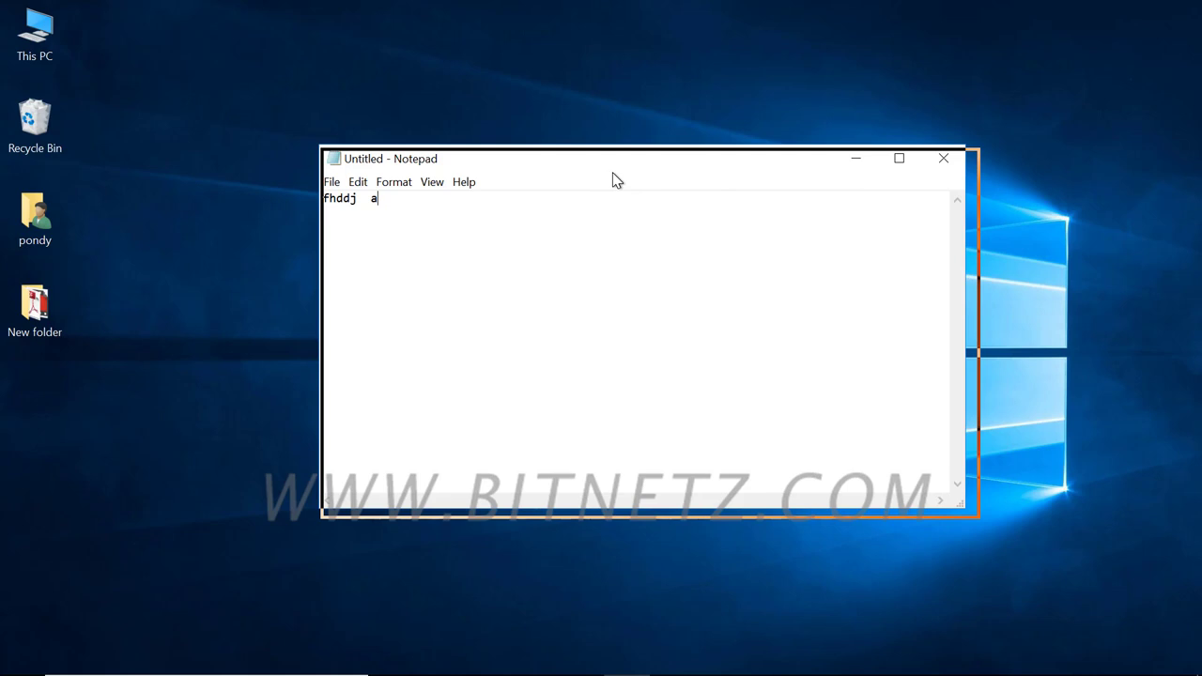
pyautogui.moveTo(607, 180)
pyautogui.mouseDown()
pyautogui.moveTo(563, 140)
pyautogui.moveTo(542, 169)
pyautogui.moveTo(616, 221)
pyautogui.mouseUp()
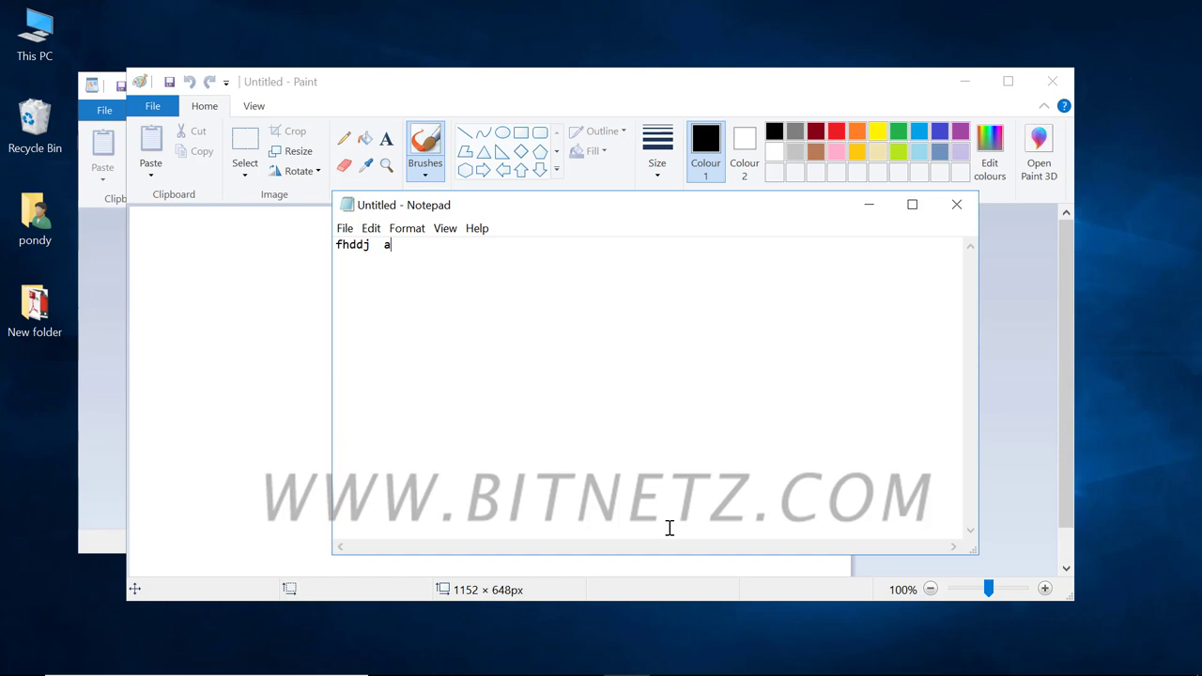
pyautogui.press('super+Home')
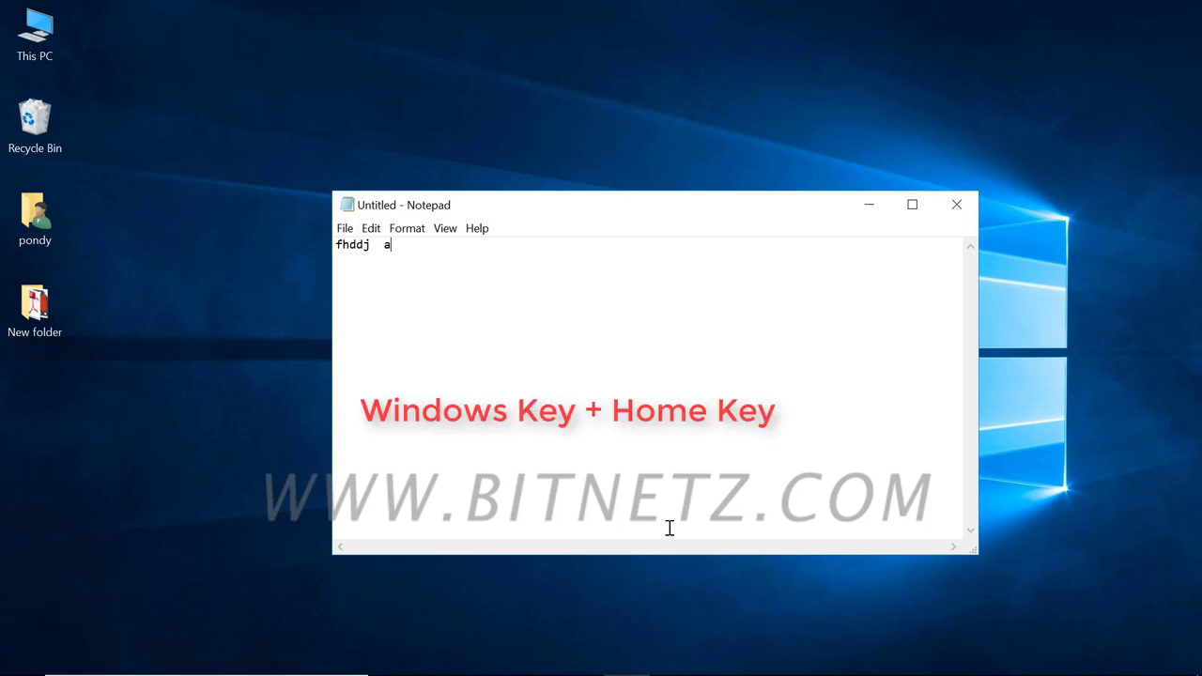
pyautogui.press('super+Home')
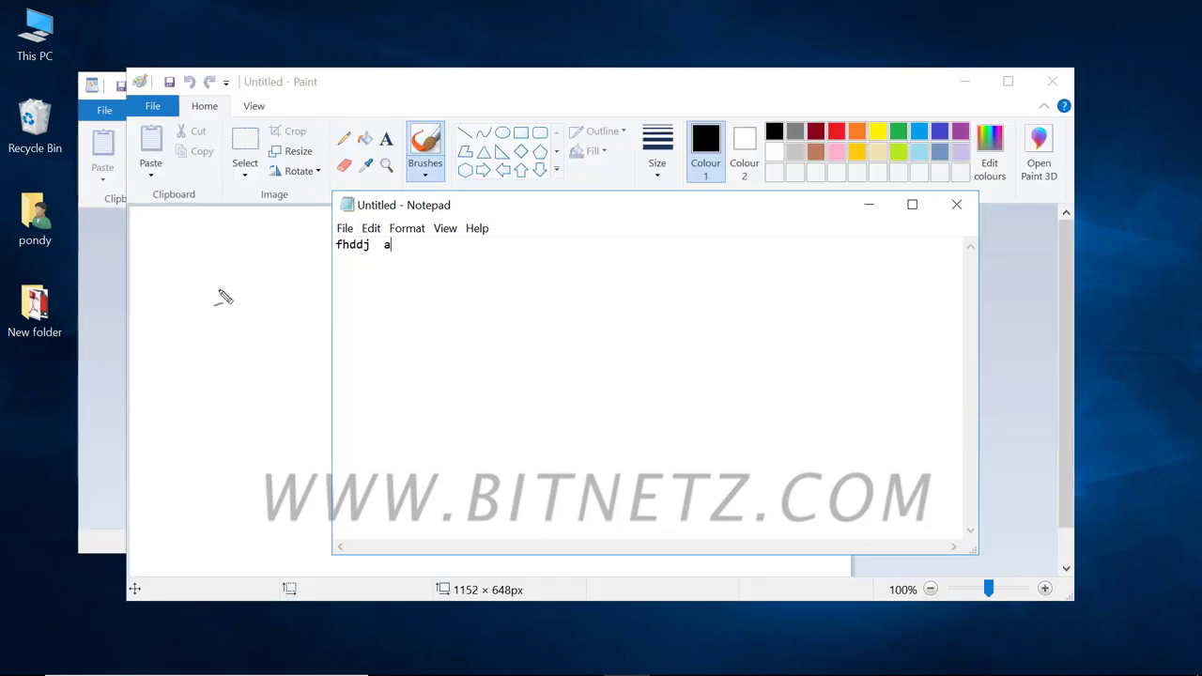
# Annotate the screen with ticks on the two background windows and underlined notes "Shake" and "W + Home" over Notepad, and clear the annotations
pyautogui.moveTo(205, 285); pyautogui.dragTo(256, 275)
pyautogui.moveTo(90, 296); pyautogui.dragTo(115, 301)
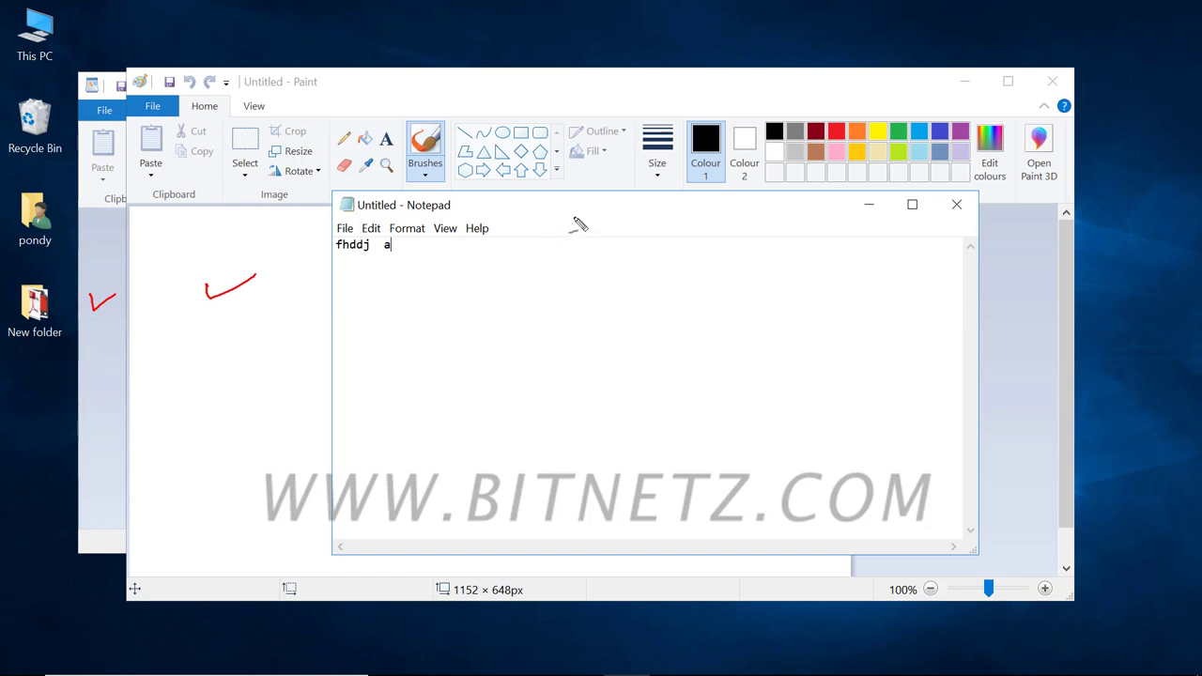
pyautogui.moveTo(561, 217); pyautogui.dragTo(649, 227)
pyautogui.moveTo(652, 217); pyautogui.dragTo(720, 218)
pyautogui.moveTo(523, 295)
pyautogui.mouseDown()
pyautogui.moveTo(623, 301)
pyautogui.moveTo(730, 279)
pyautogui.mouseUp()
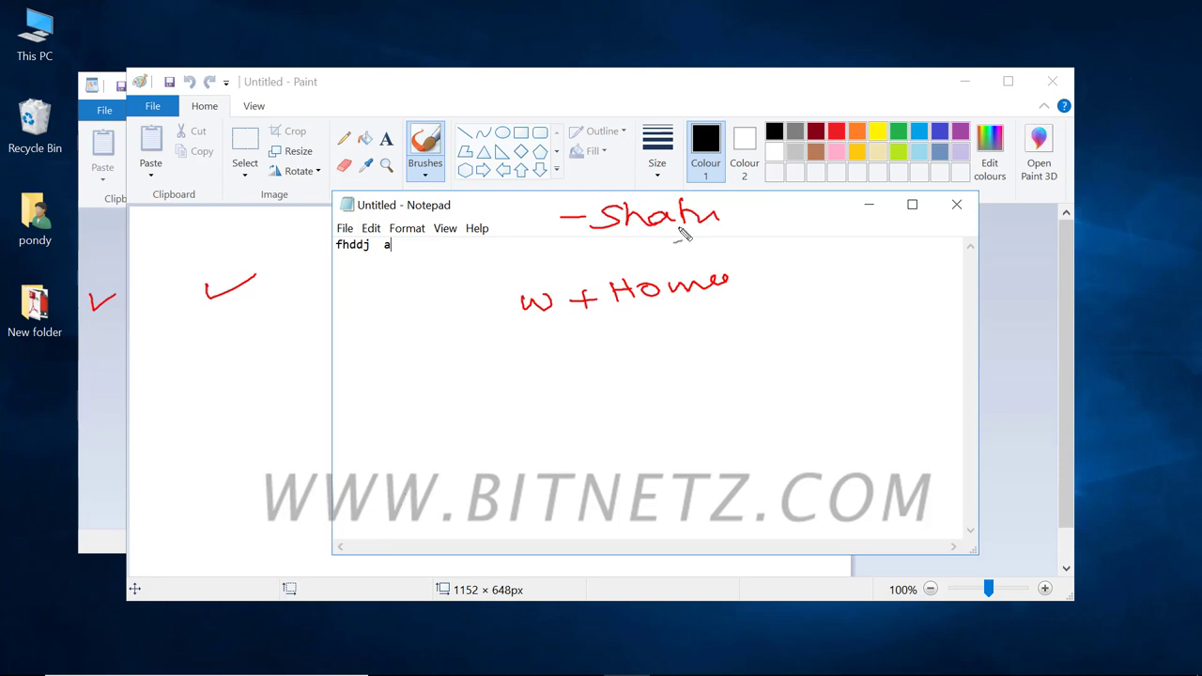
pyautogui.moveTo(612, 241); pyautogui.dragTo(740, 234)
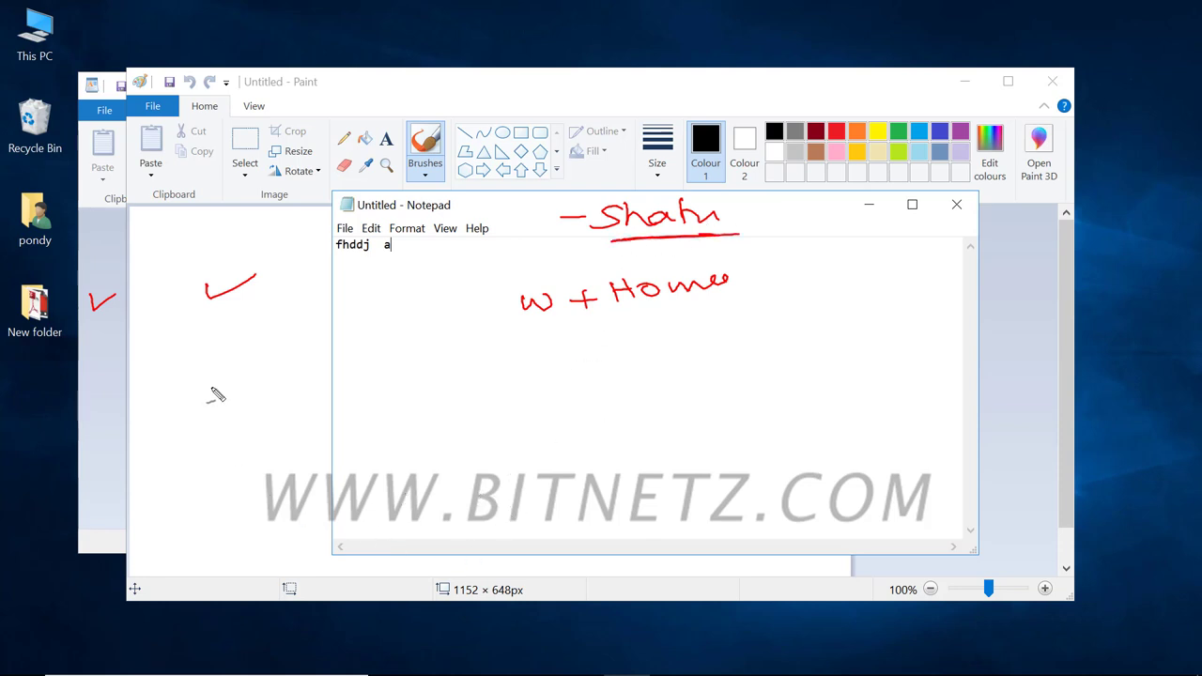
pyautogui.moveTo(526, 330); pyautogui.dragTo(745, 304)
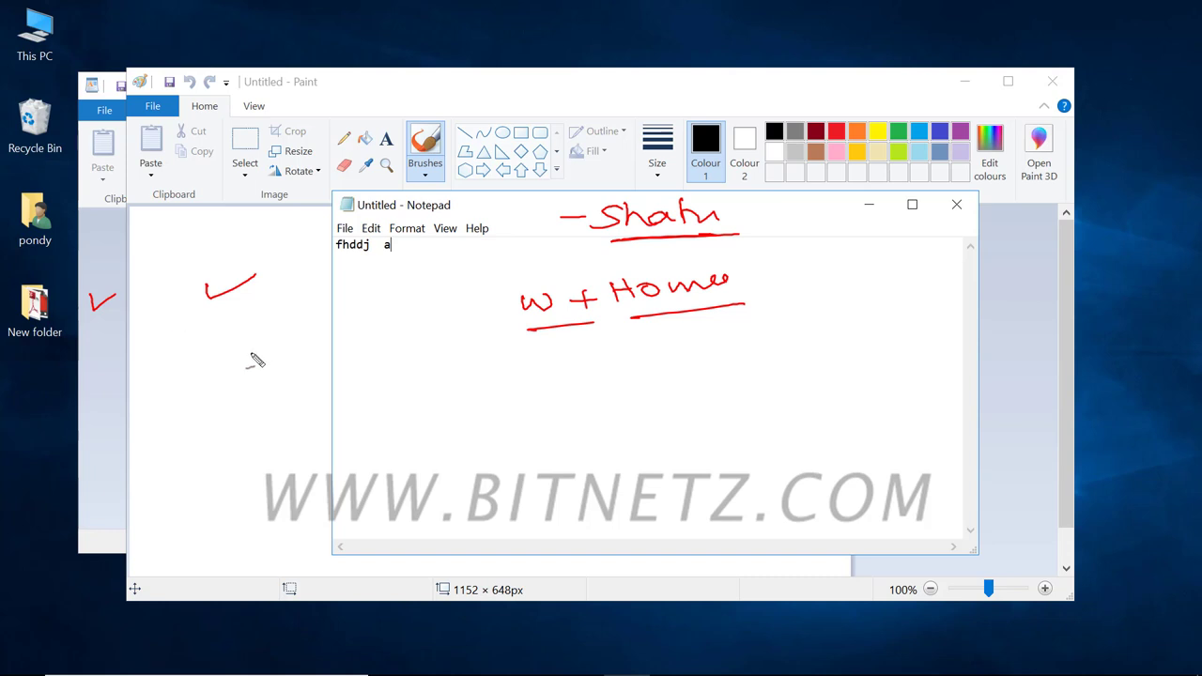
pyautogui.press('Escape')
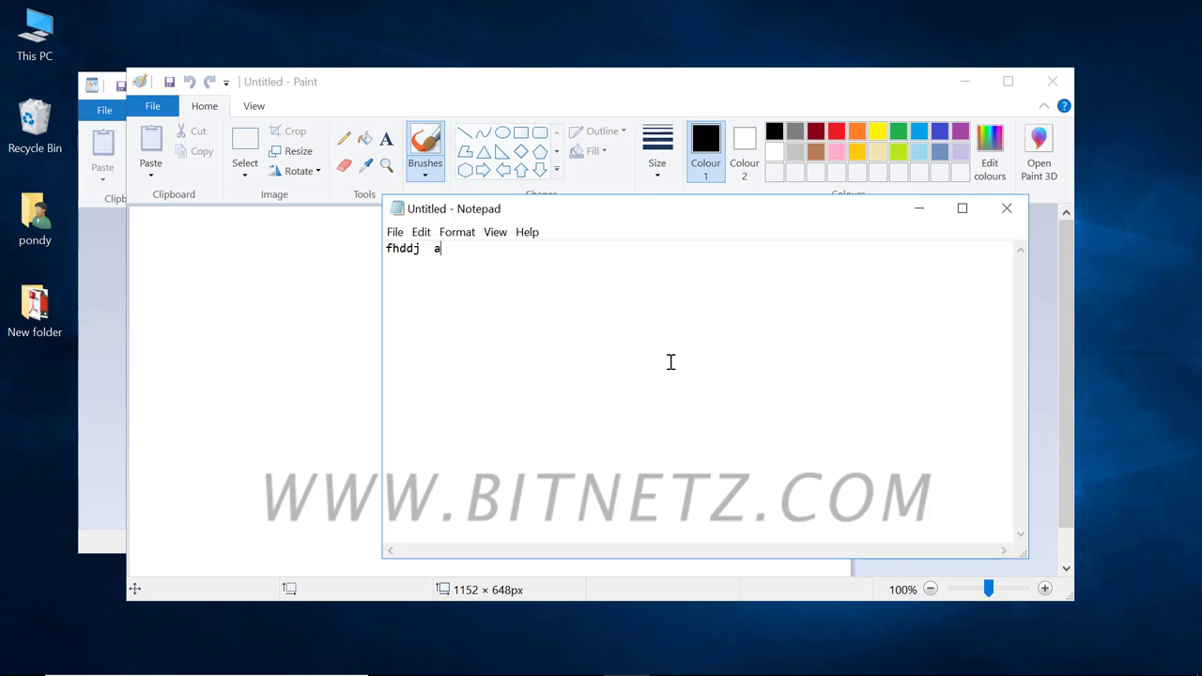
# Use Show desktop to hide all open windows and bring them back, and repeat it with the equivalent Windows shortcut
pyautogui.moveTo(1155, 675)
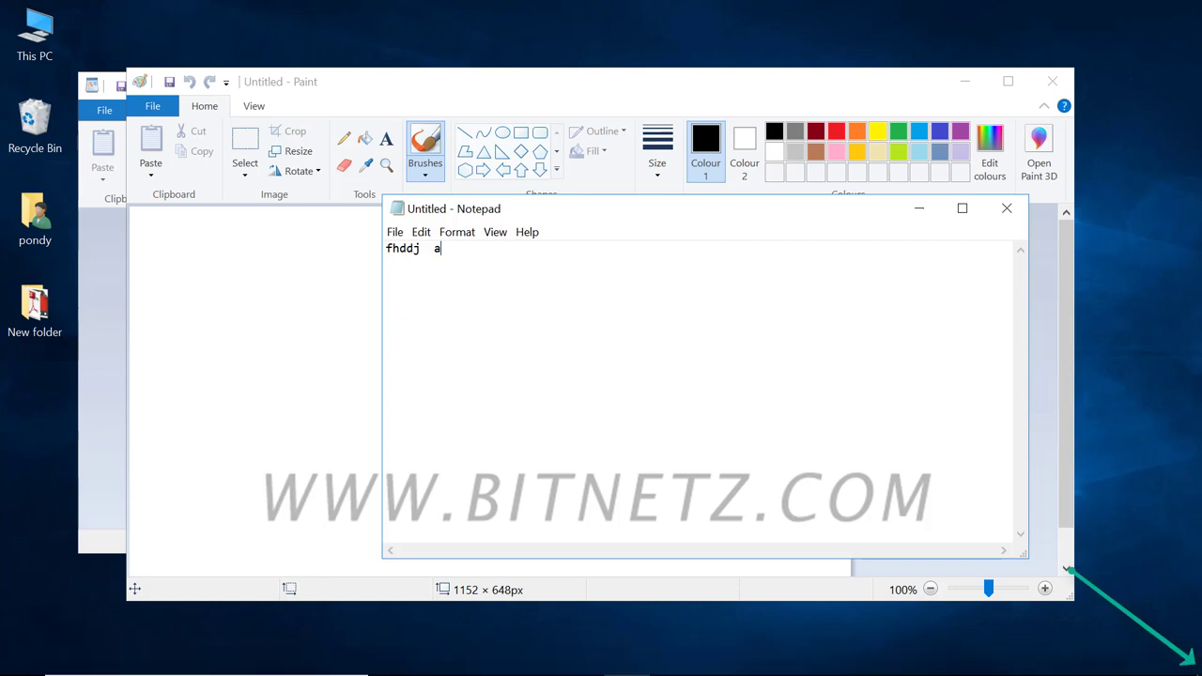
pyautogui.moveTo(1195, 662)
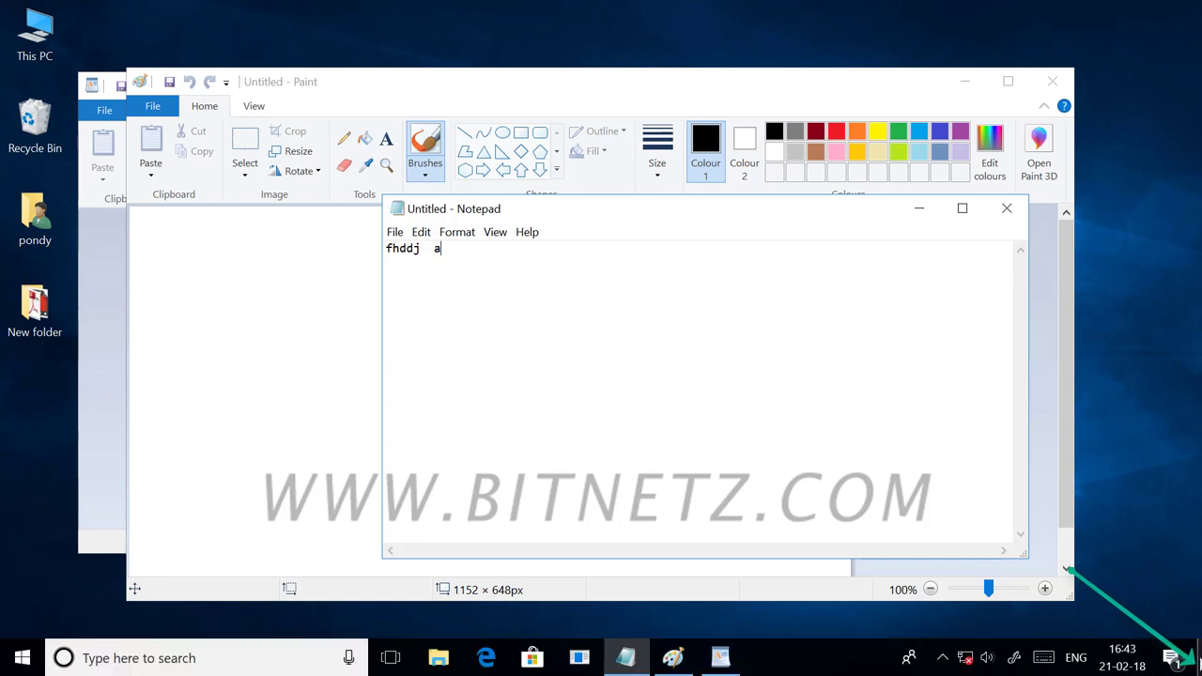
pyautogui.click(1199, 661)
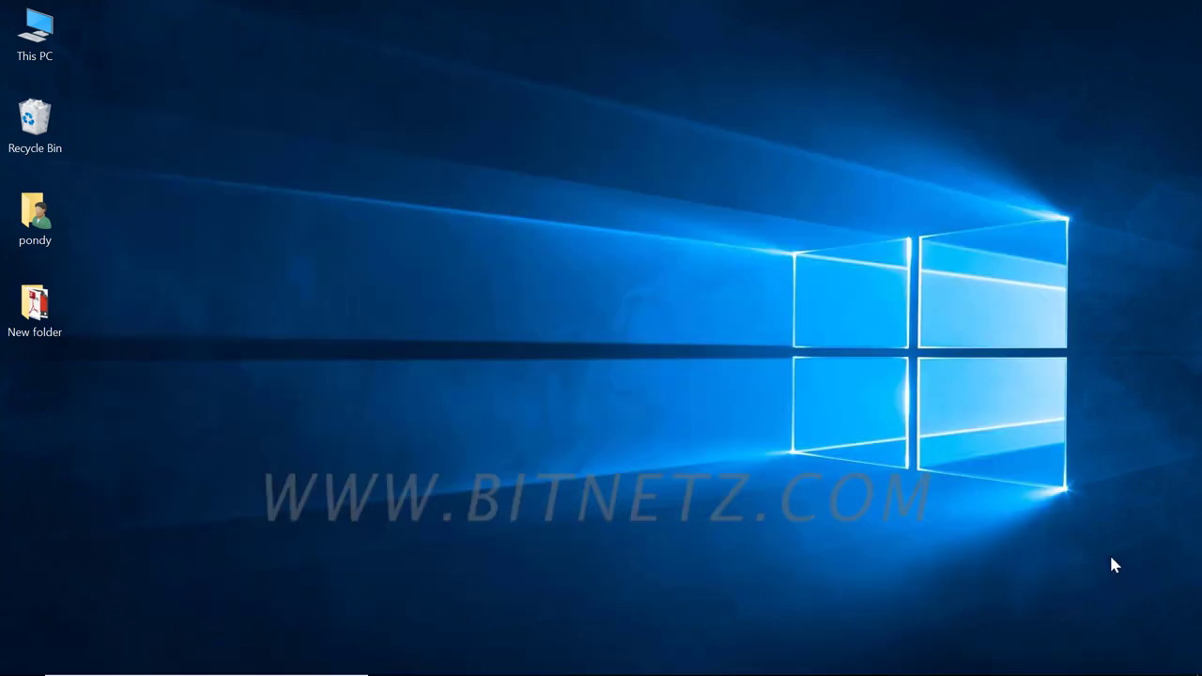
pyautogui.moveTo(1199, 661)
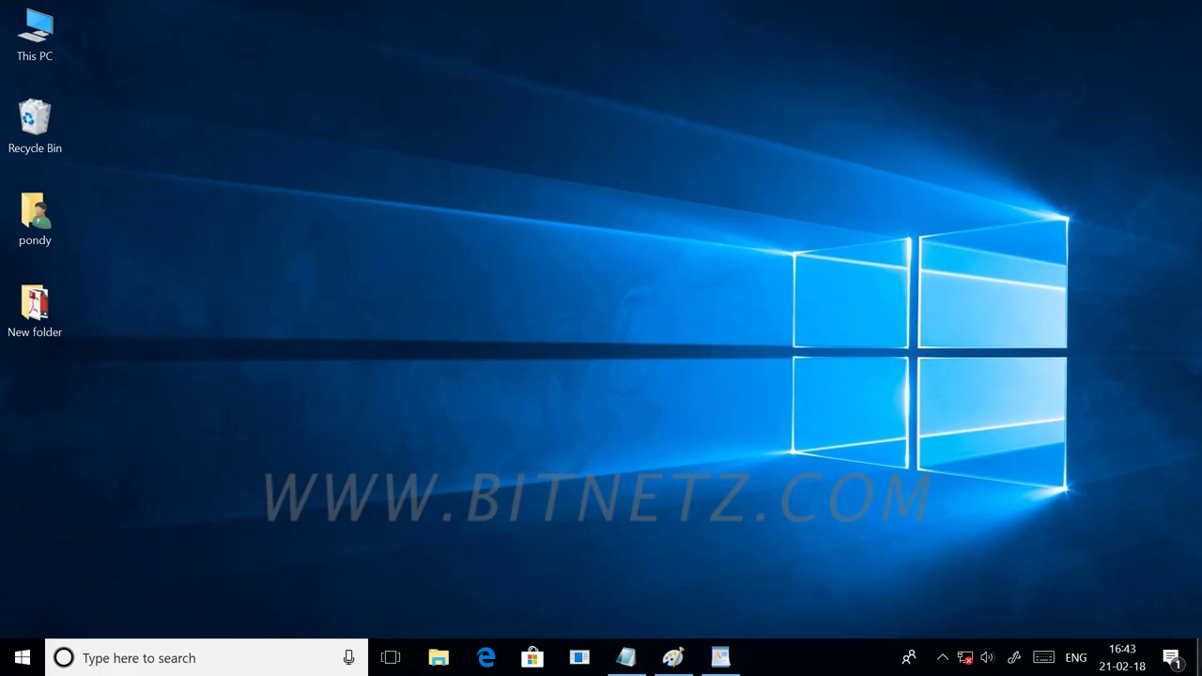
pyautogui.click(1199, 661)
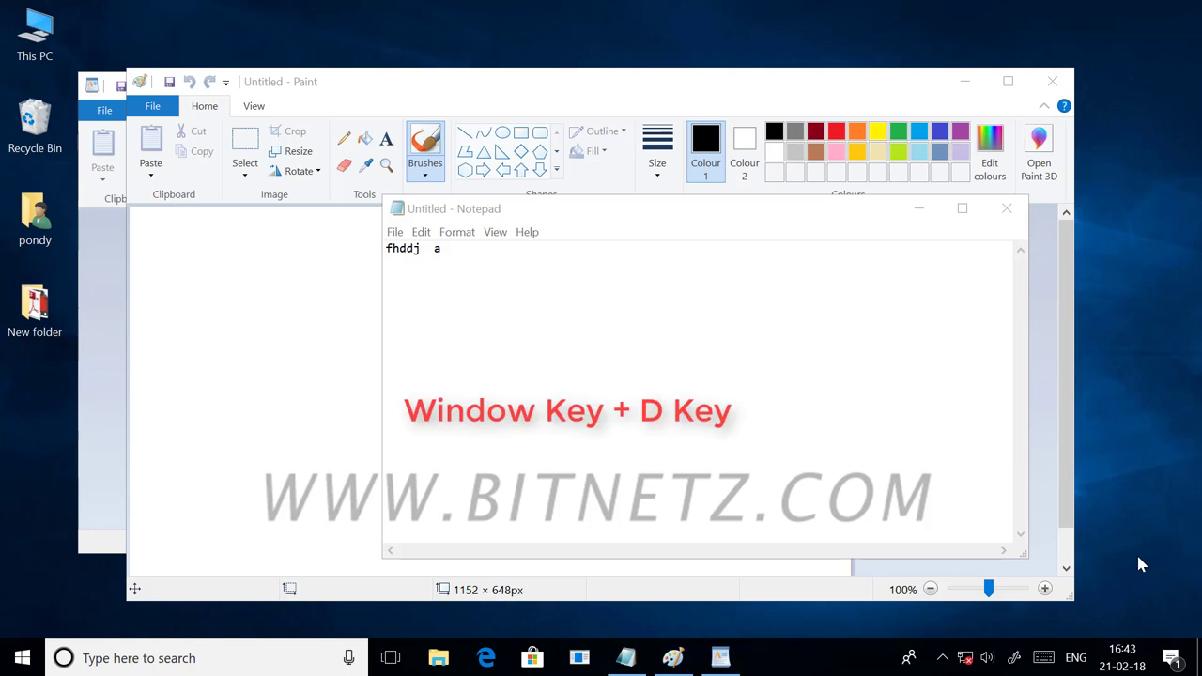
pyautogui.press('super+d')
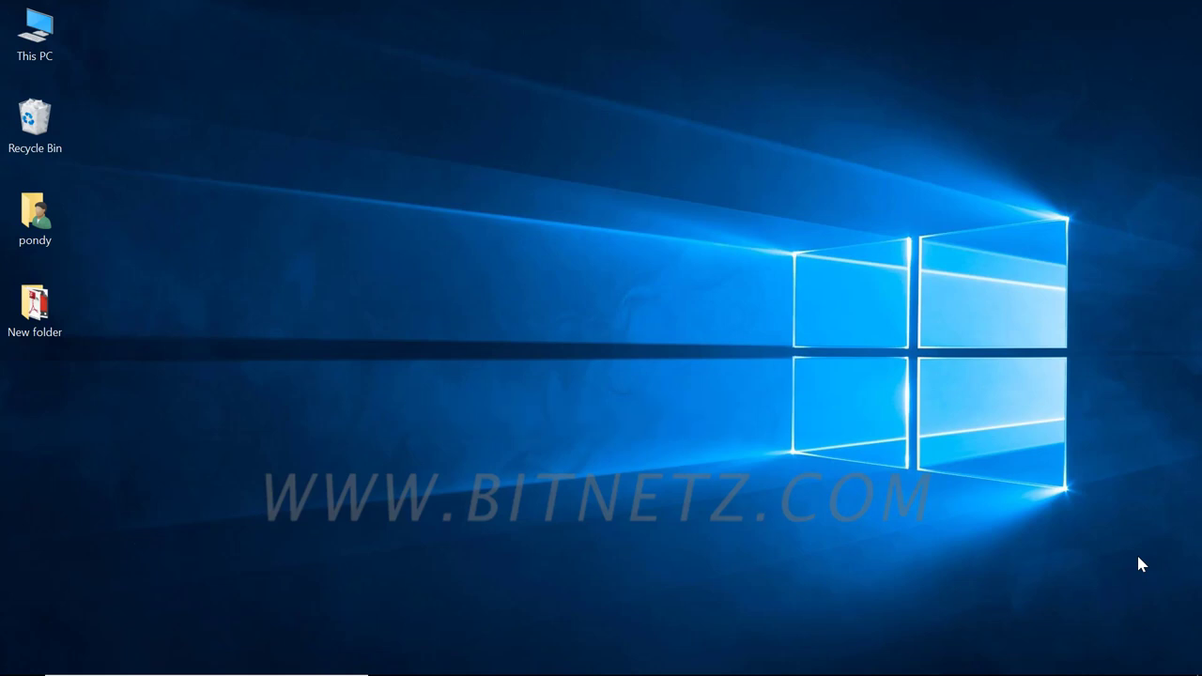
pyautogui.press('super+d')
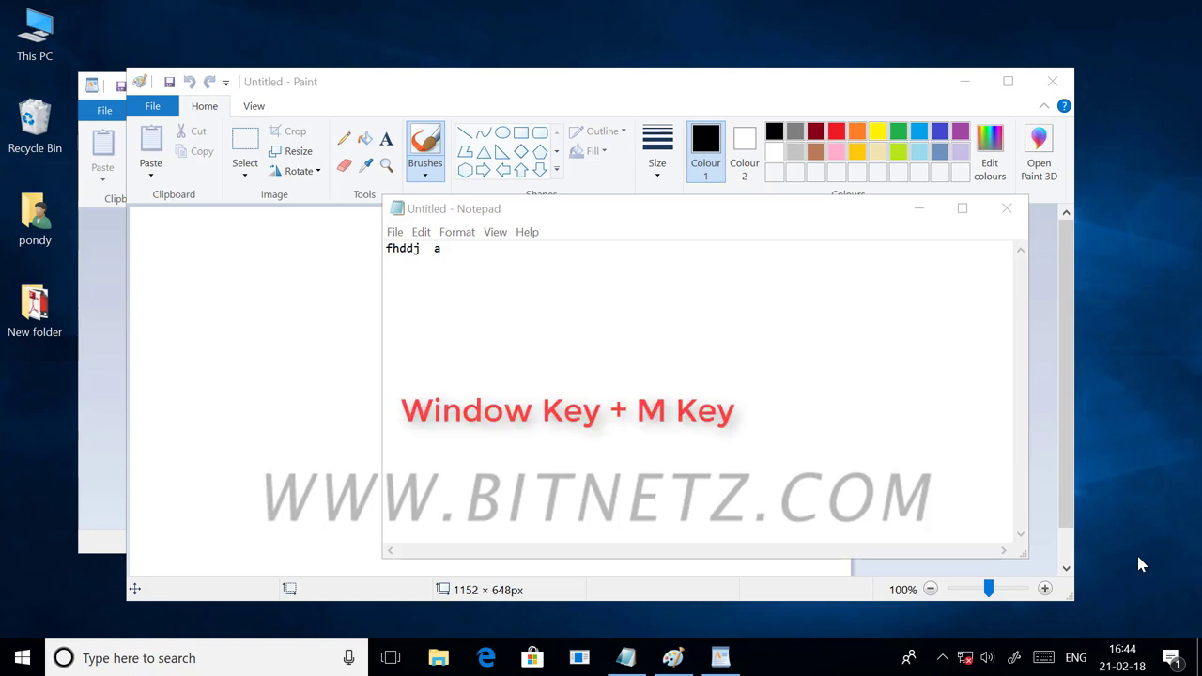
# Minimise all open windows at once with the minimise-all command, restore them together, and make Notepad the active window
pyautogui.press('super+m')
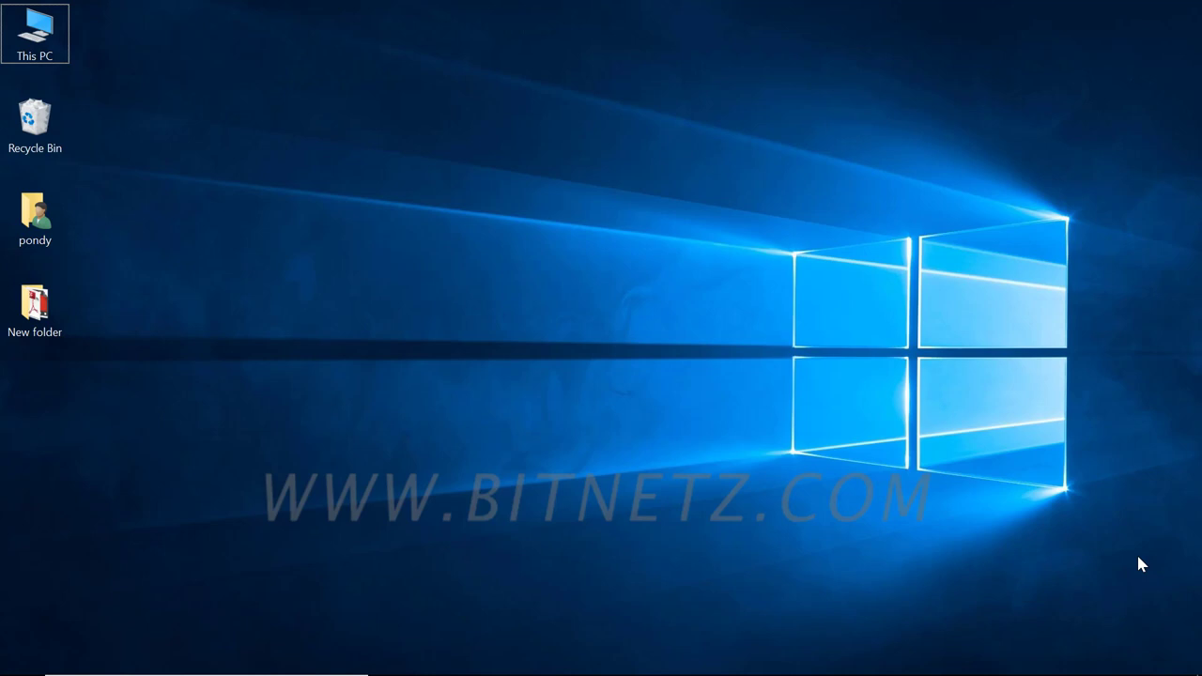
pyautogui.click(1159, 513)
pyautogui.press('Tab')
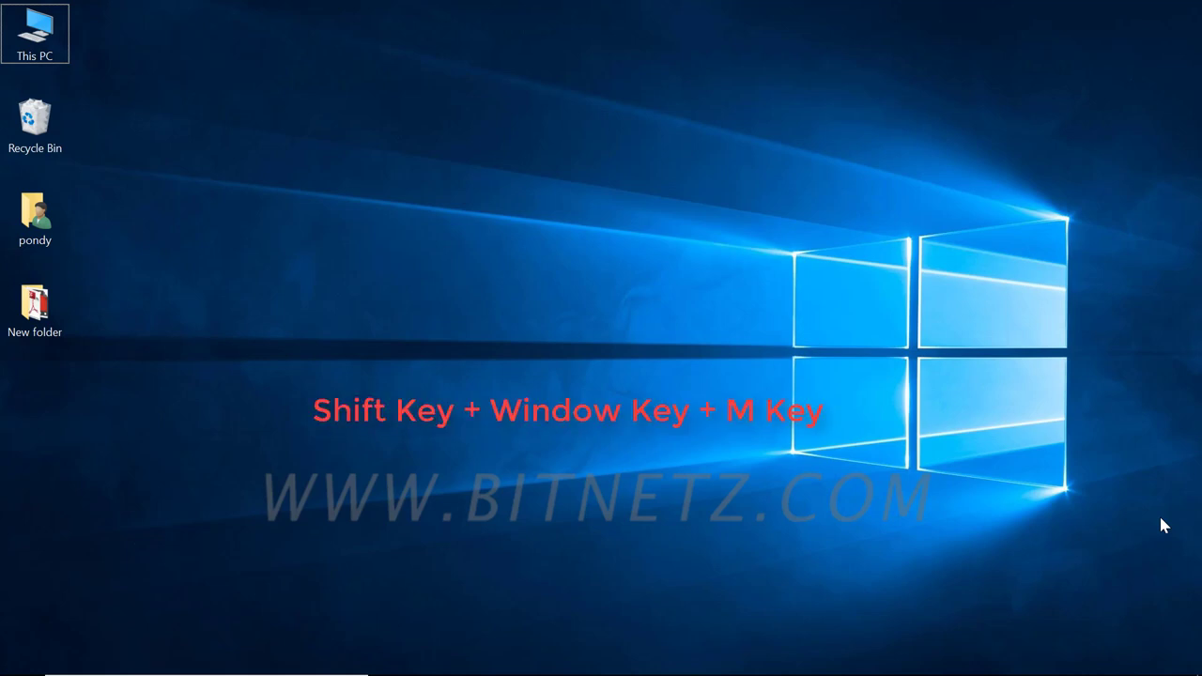
pyautogui.press('shift+super+m')
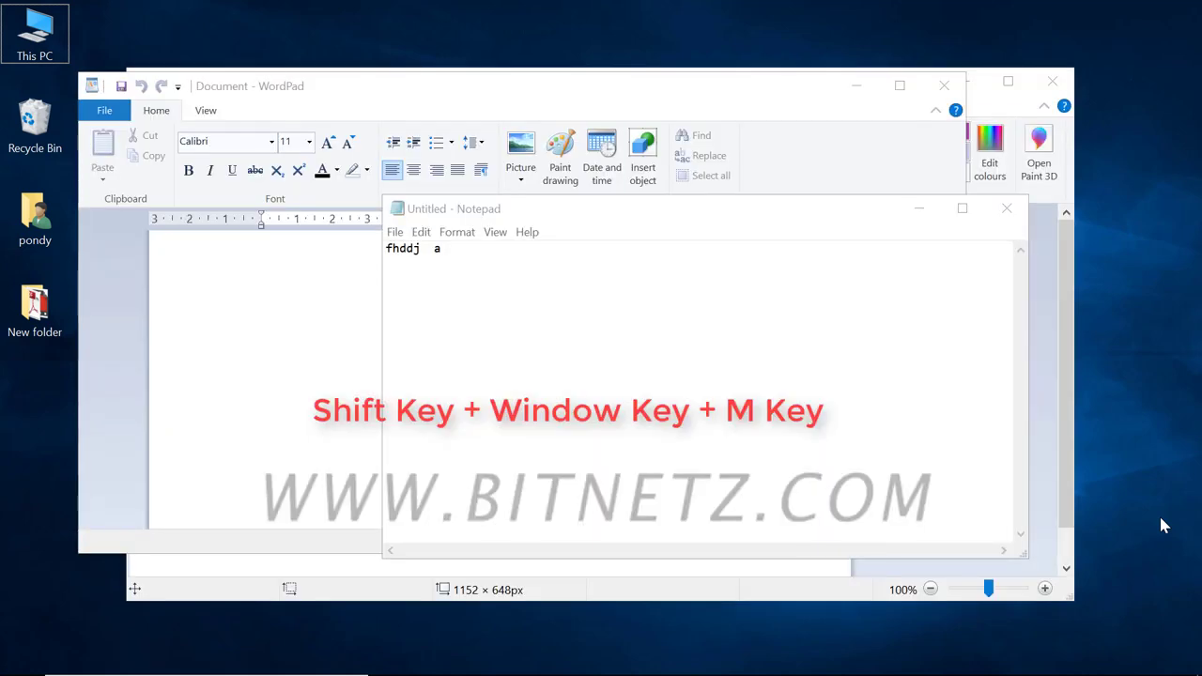
pyautogui.click(936, 504)
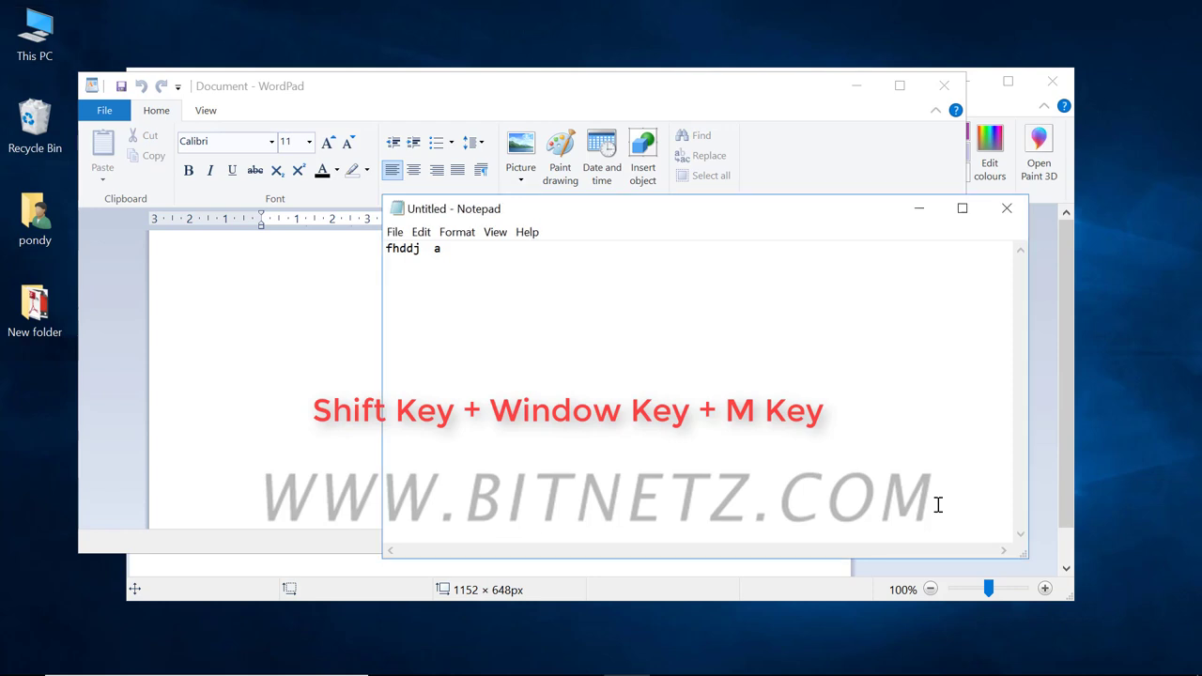